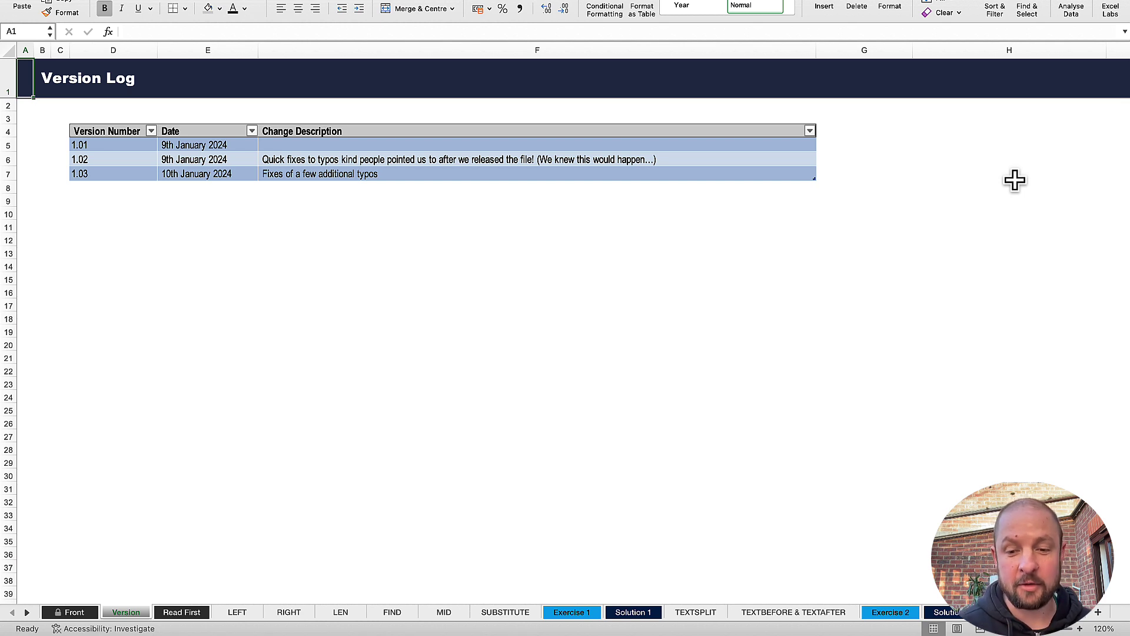
Step: Open the TEXTSPLIT sheet and inspect the simple example's formula in F21 and its source text in C21
left_click(793, 616)
left_click(702, 615)
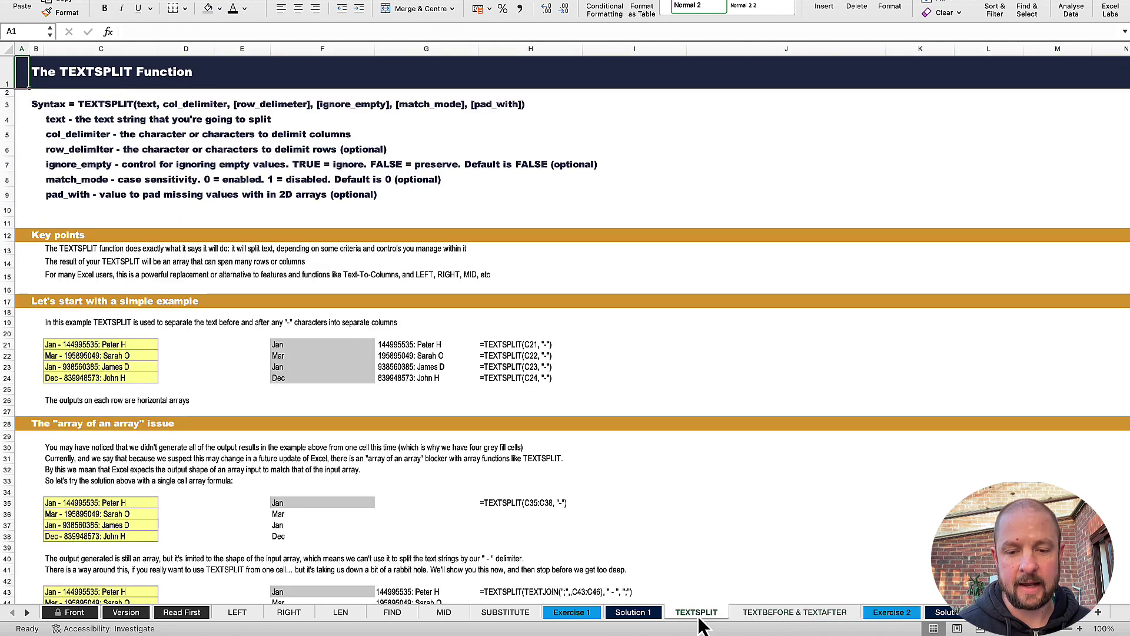
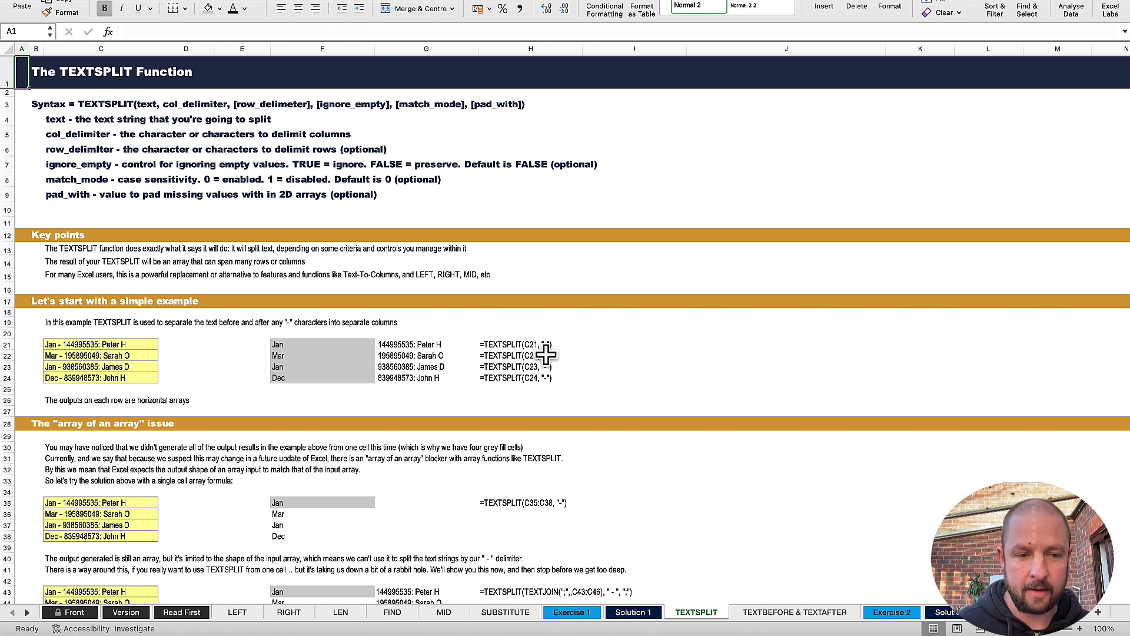
left_click(321, 347)
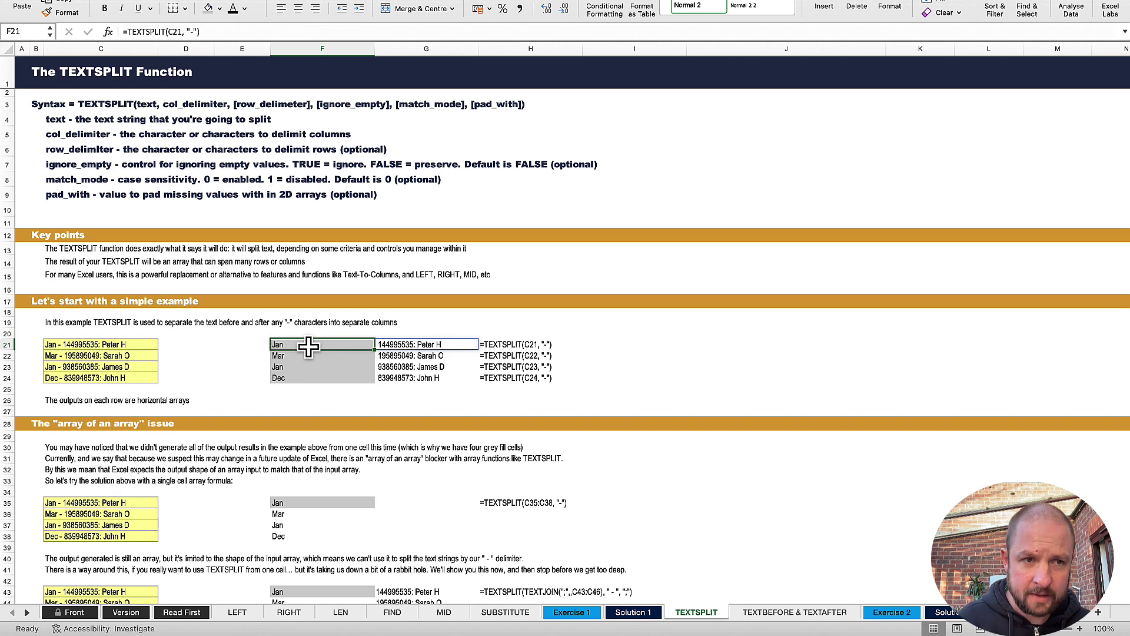
left_click(120, 342)
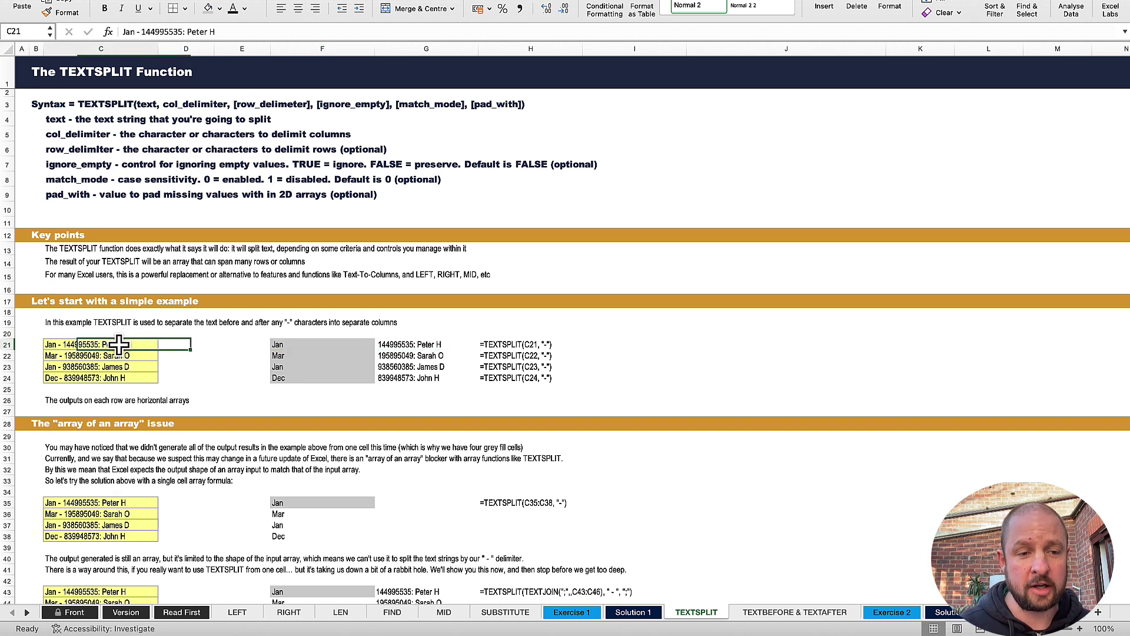
left_click(288, 343)
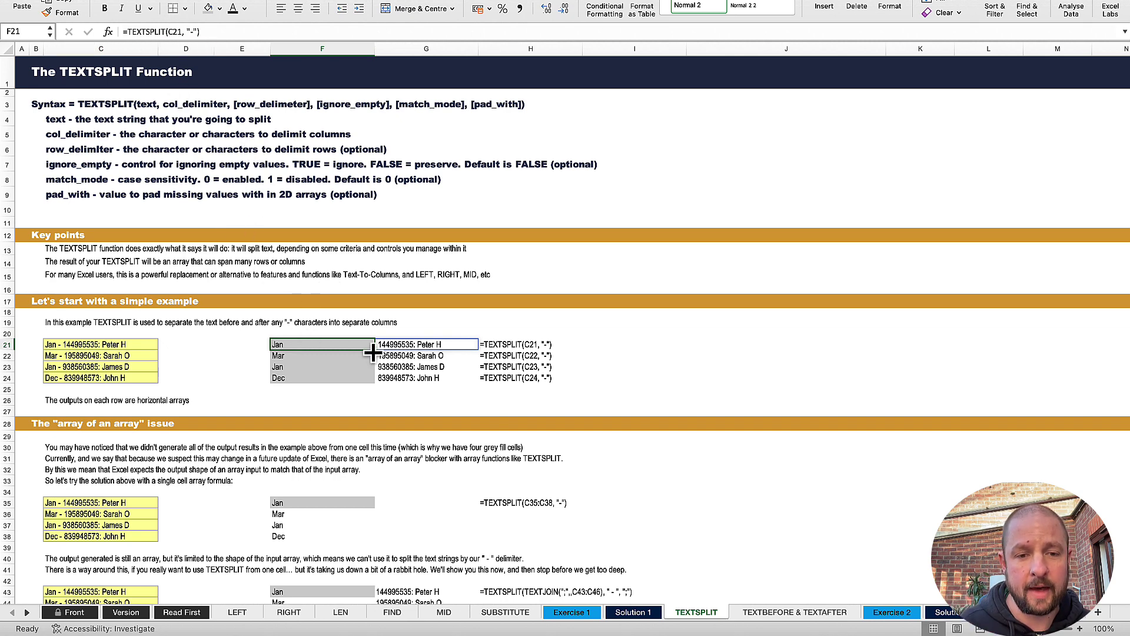
Step: Try overwriting the spilled result in G21 with "jhjh", undo the entry and reselect the formula cell F21
left_click(404, 346)
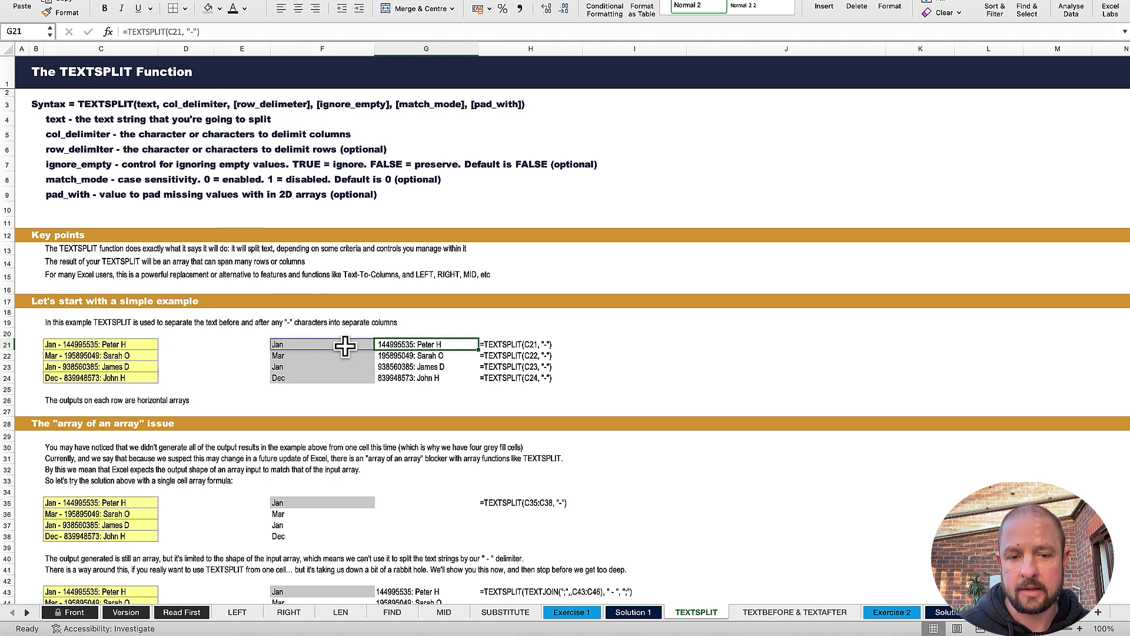
type("jhjh")
key("Return")
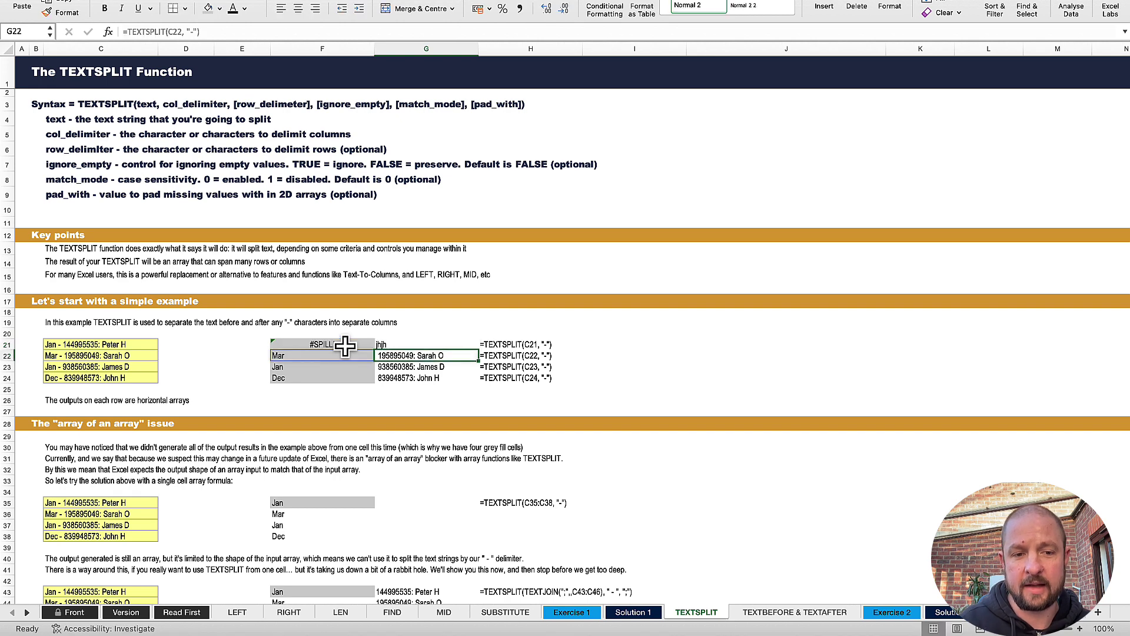
key("ctrl+z")
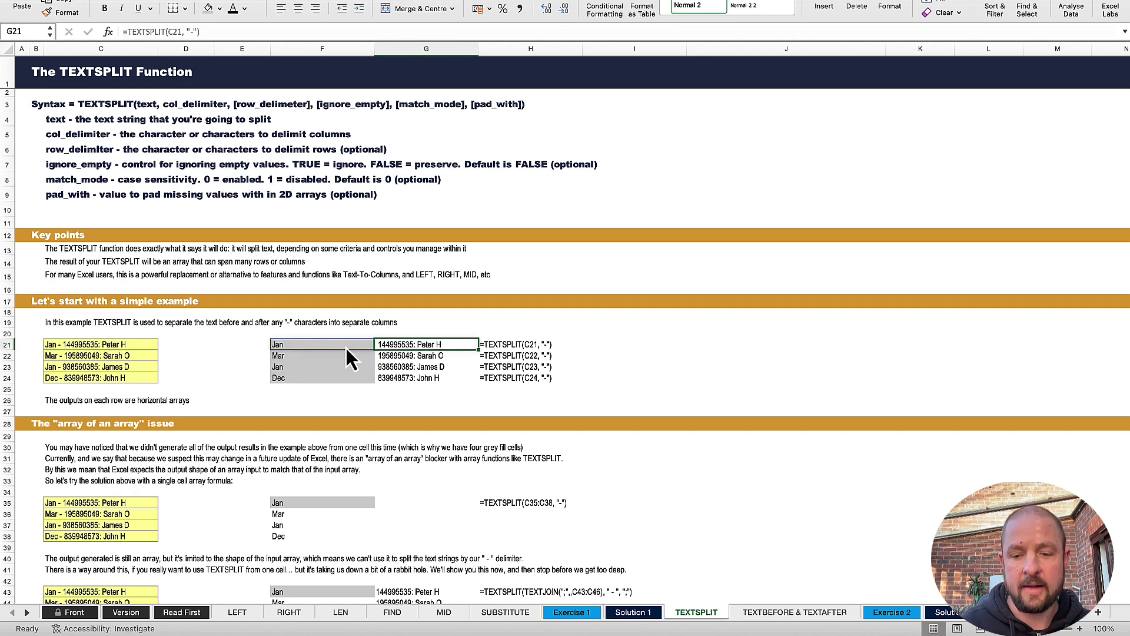
left_click(336, 345)
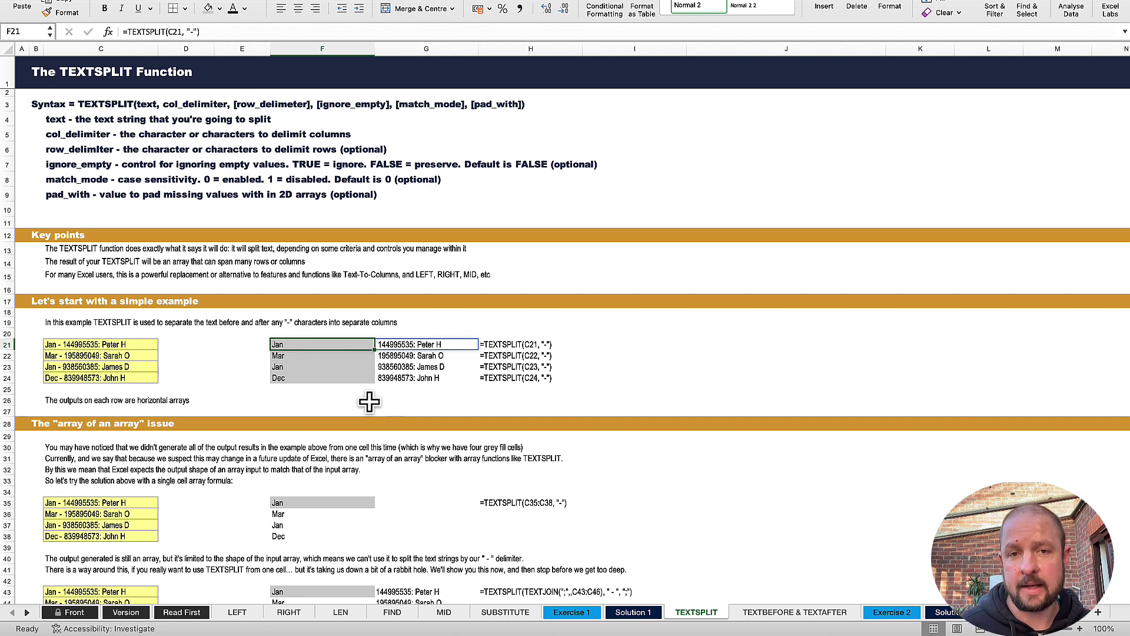
Step: Review the "array of an array" section and inspect the three-column split formula in F57 under the TEXTSPLIT variations
scroll(366, 416, "down", 3)
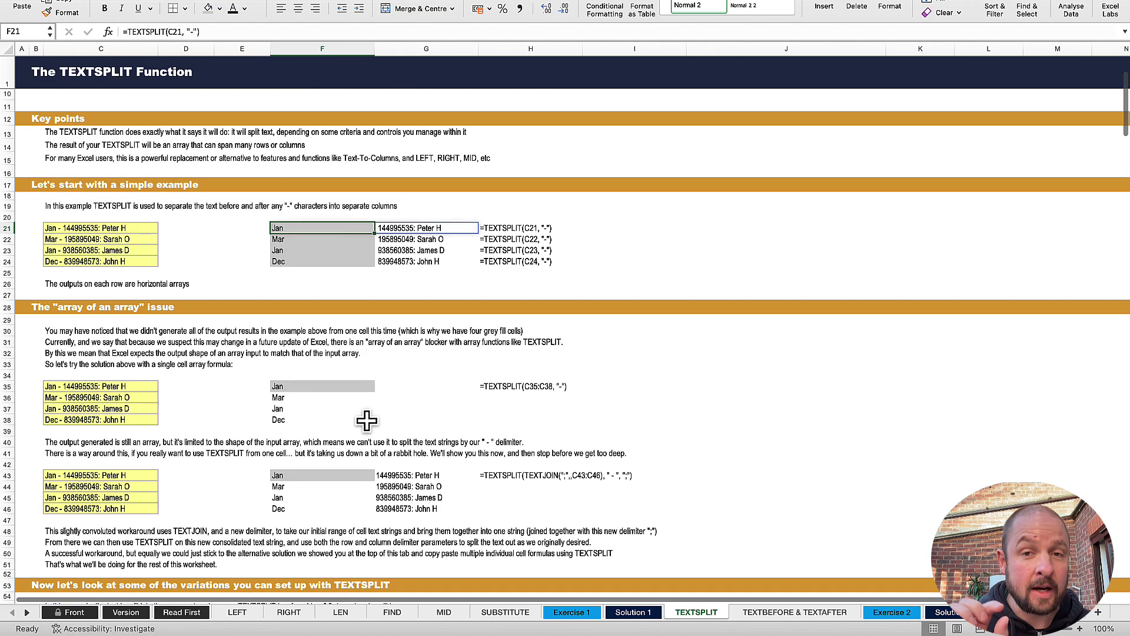
scroll(365, 420, "down", 1)
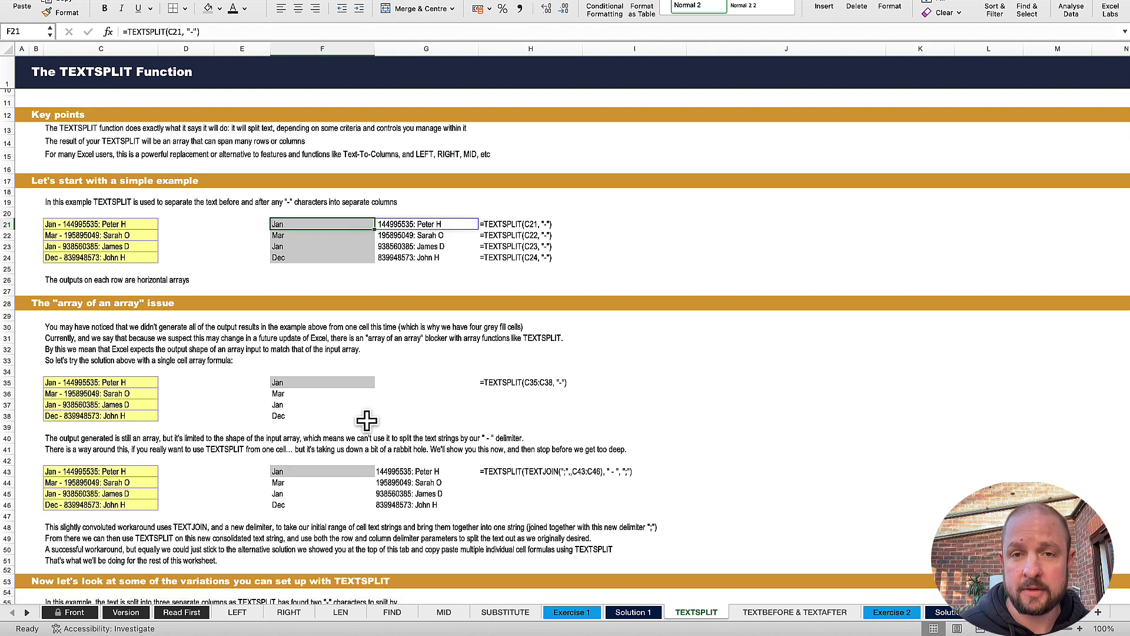
scroll(366, 420, "down", 10)
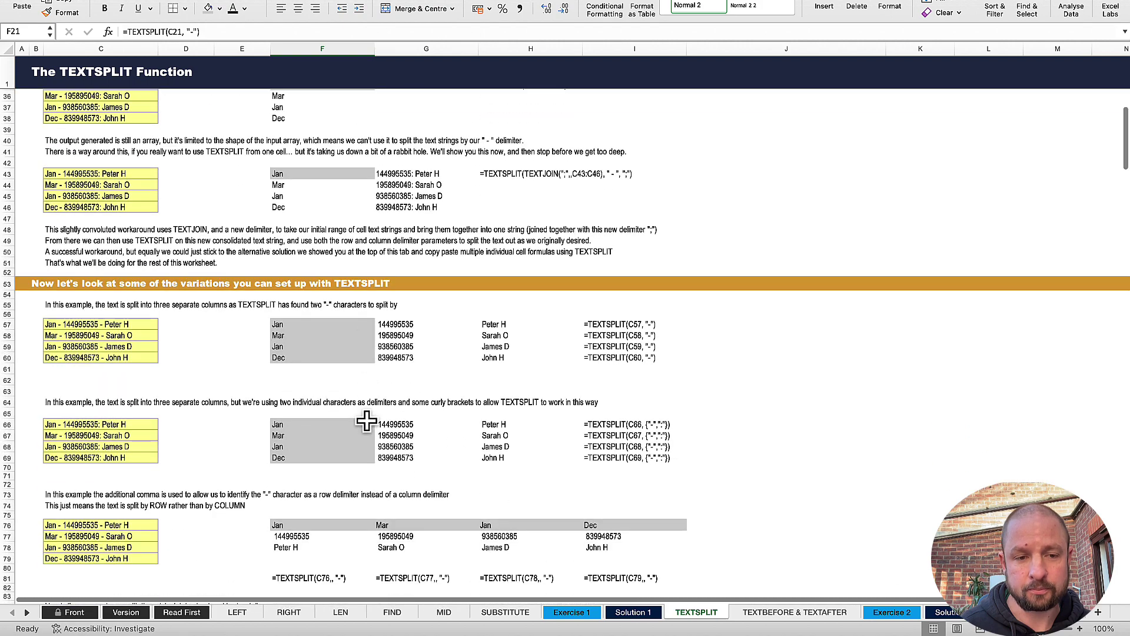
scroll(366, 420, "up", 8)
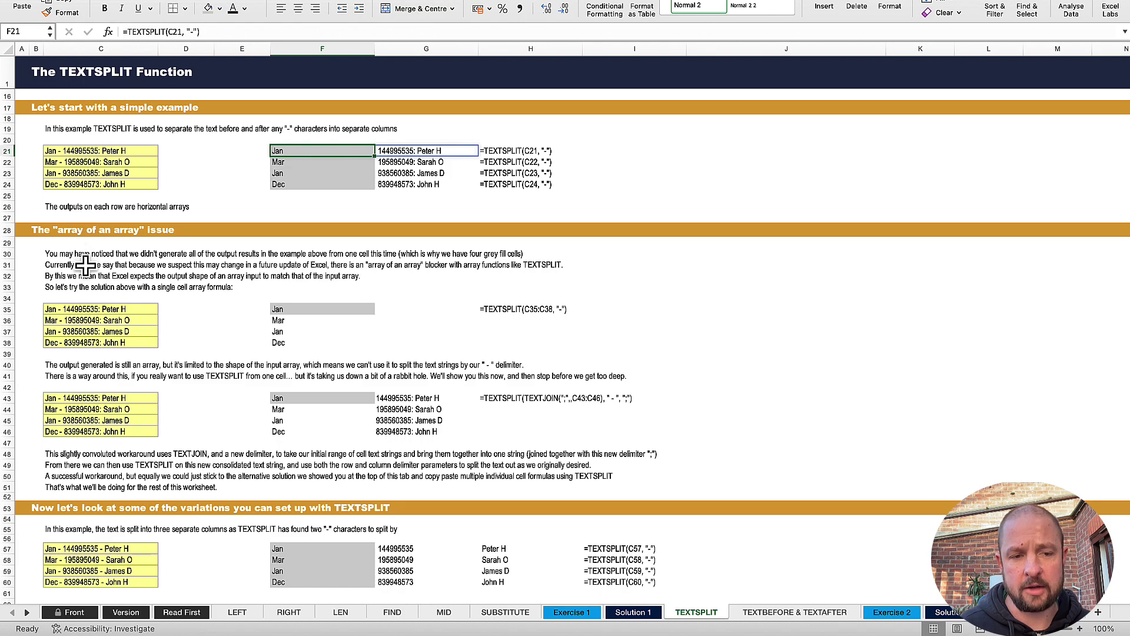
scroll(119, 278, "down", 8)
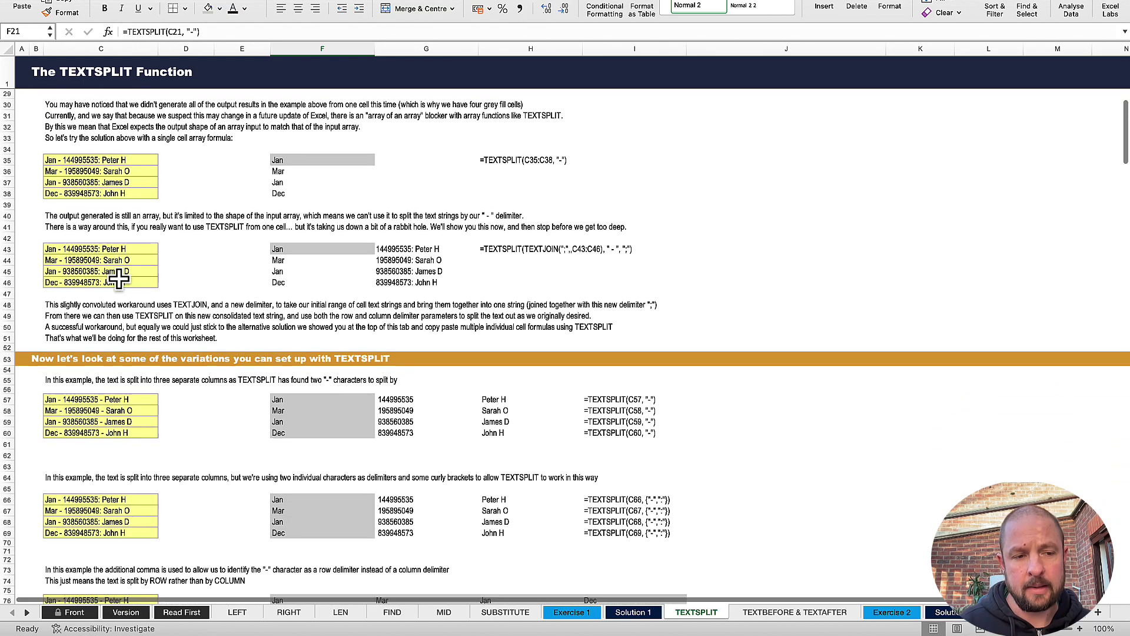
scroll(243, 290, "down", 2)
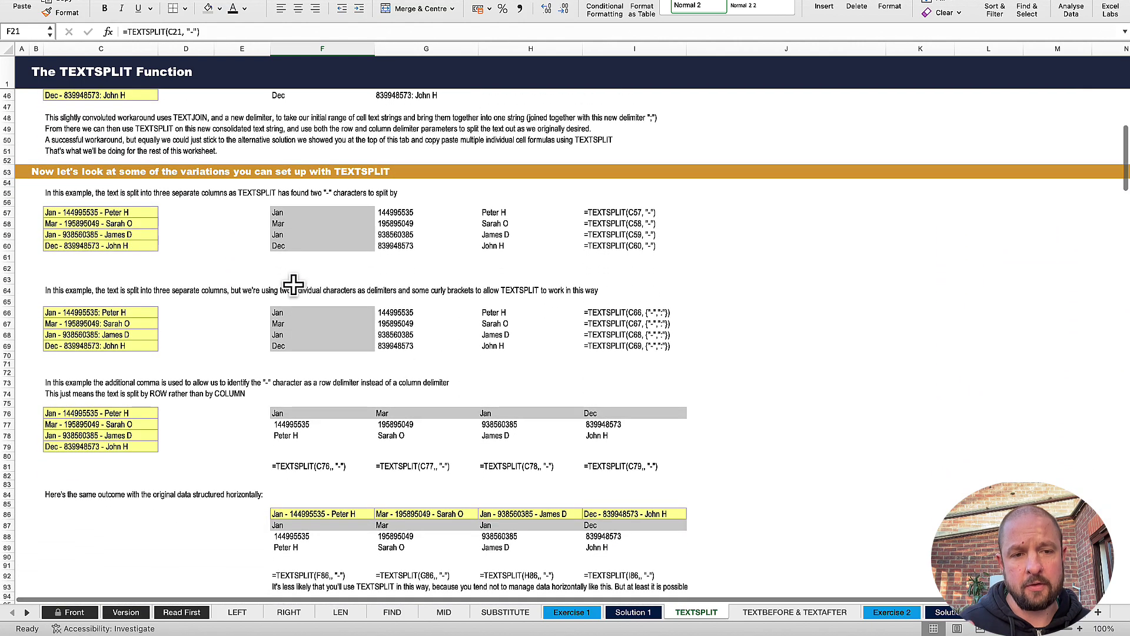
scroll(293, 285, "up", 2)
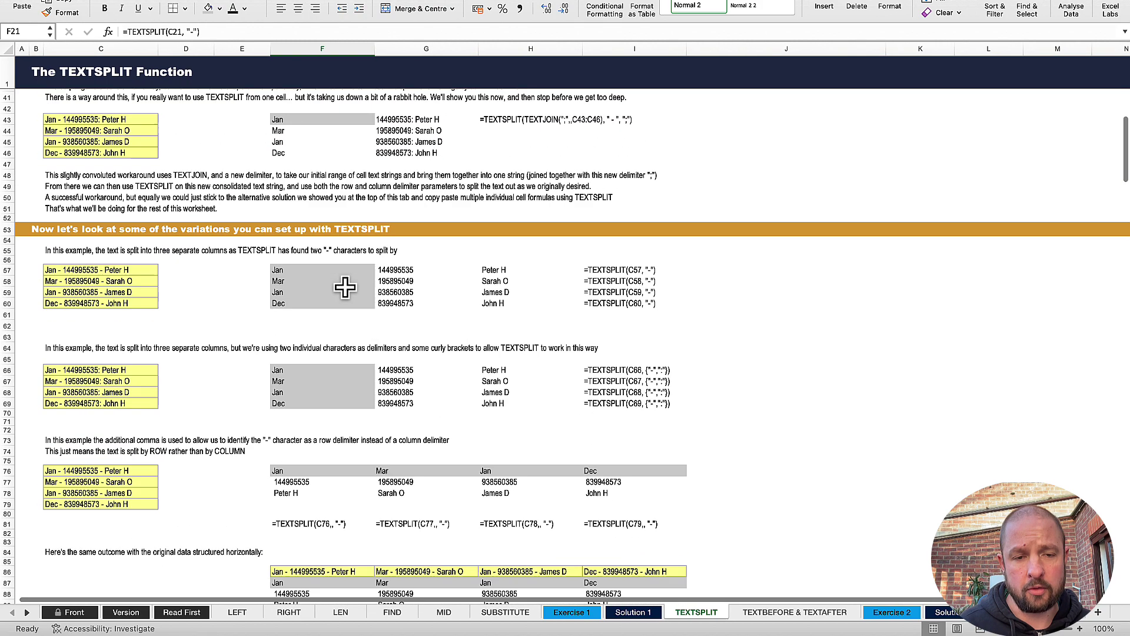
left_click(309, 271)
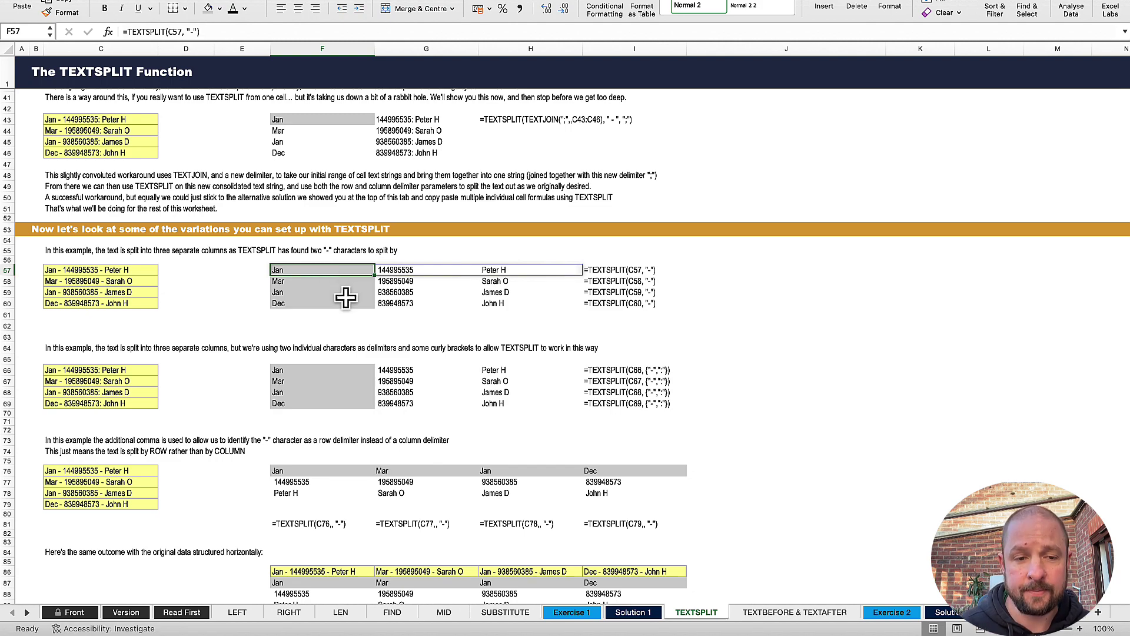
Step: Compare the two-delimiter formula in F66 with the row-delimiter formula in F76
scroll(346, 298, "down", 3)
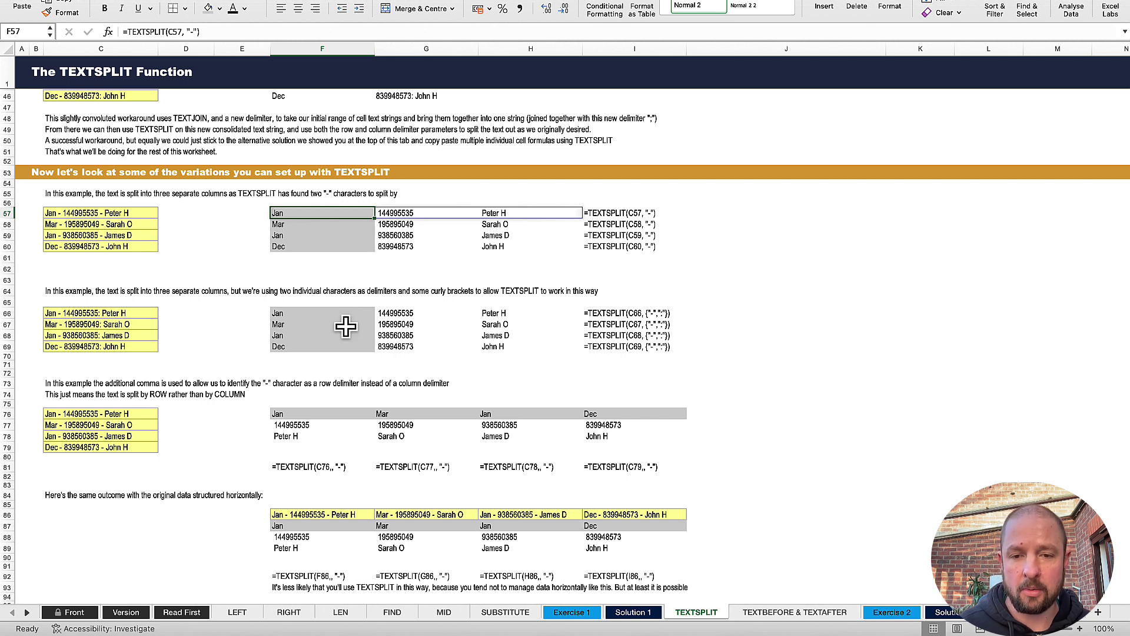
left_click(335, 314)
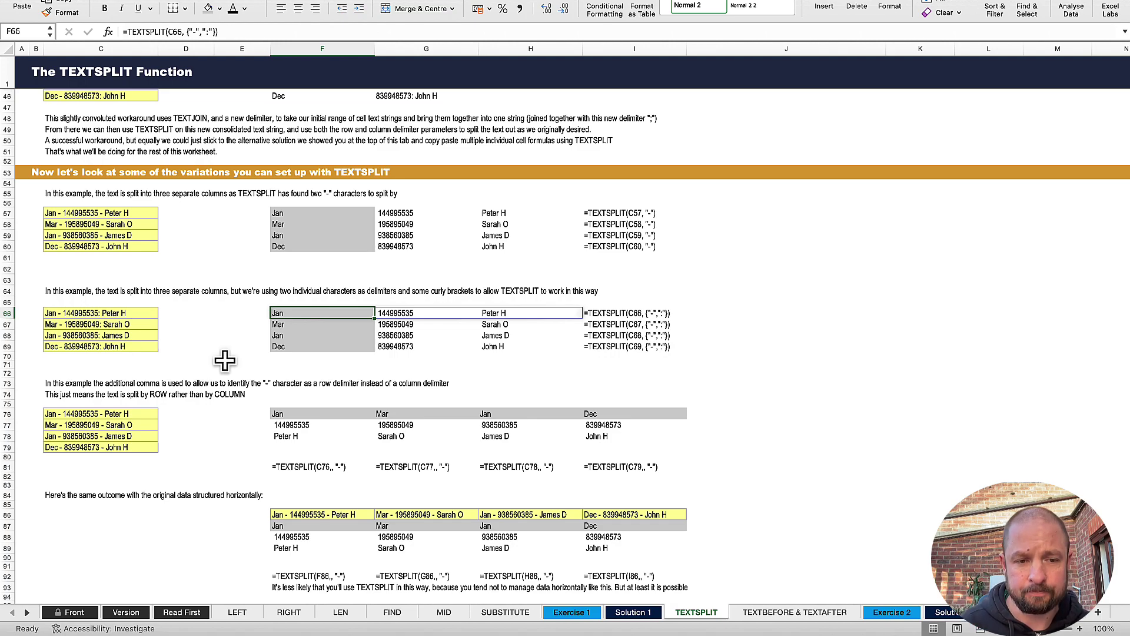
scroll(315, 347, "down", 5)
scroll(318, 347, "down", 6)
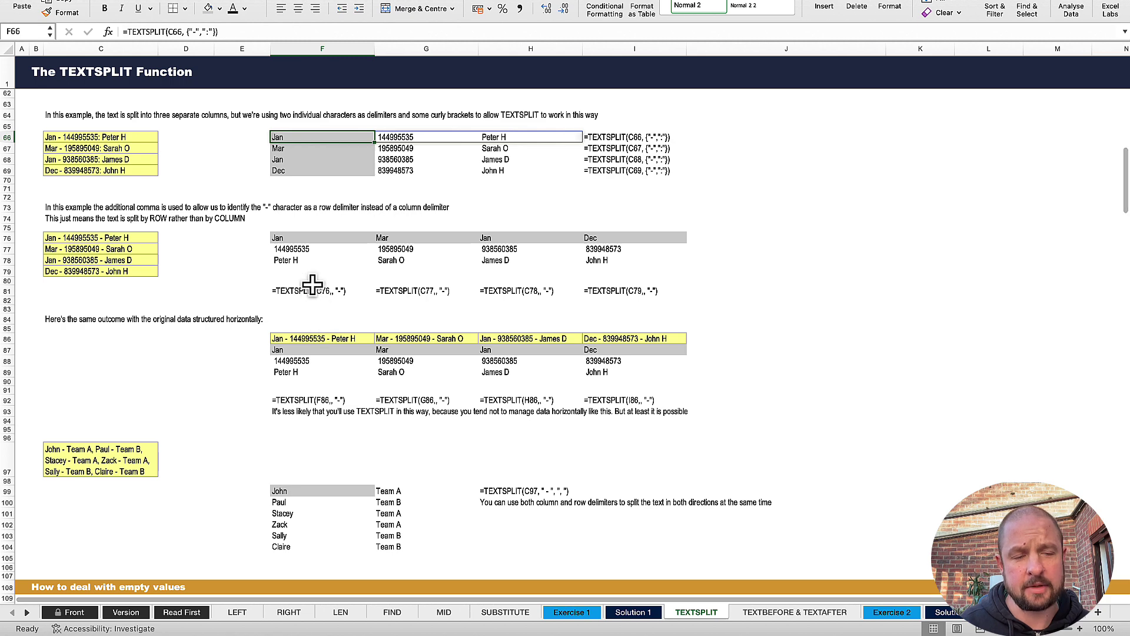
left_click(302, 238)
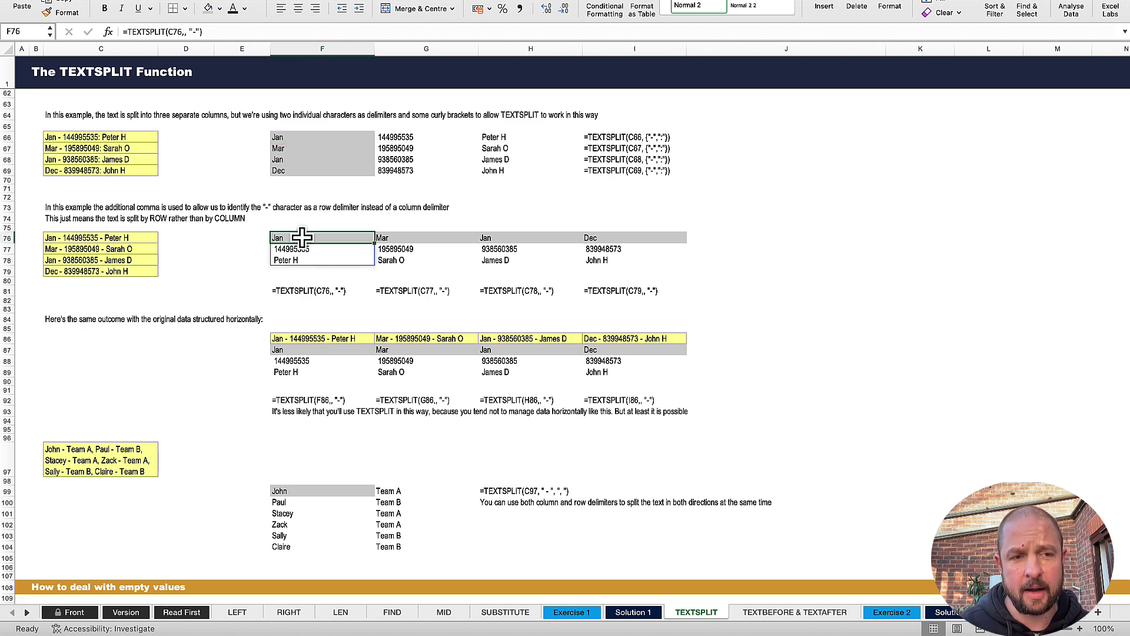
scroll(303, 234, "up", 6)
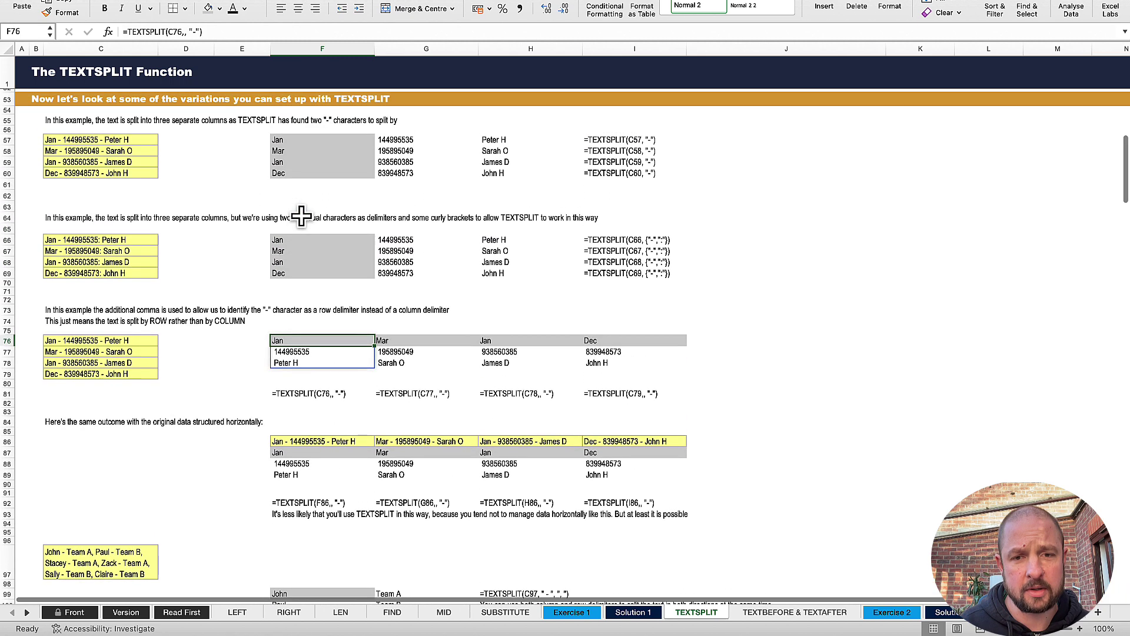
left_click(303, 240)
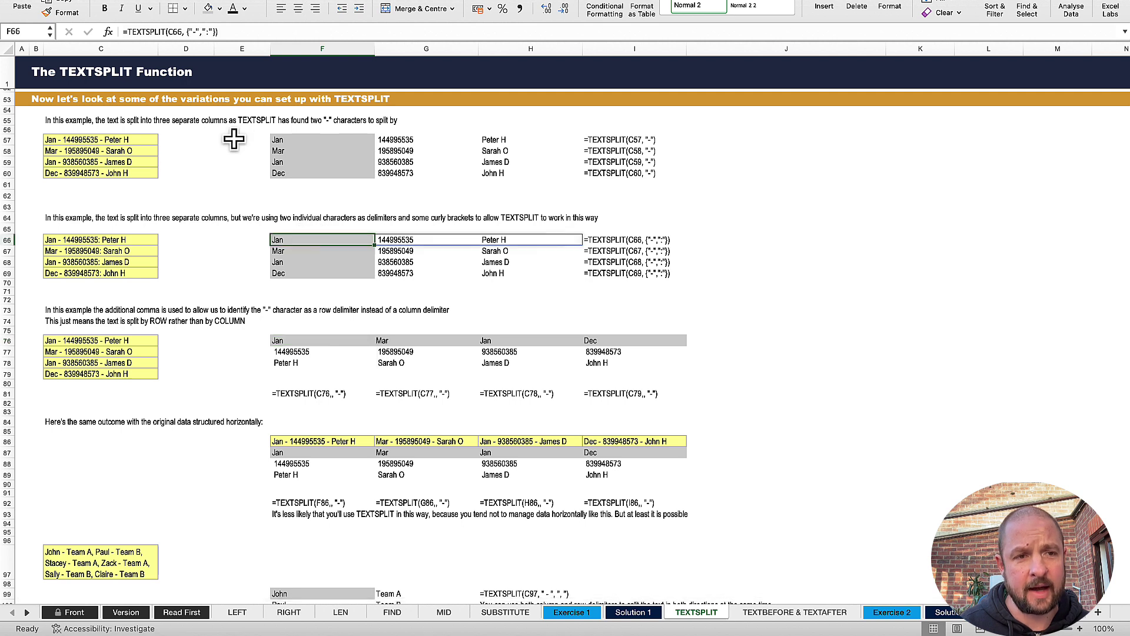
left_click(289, 338)
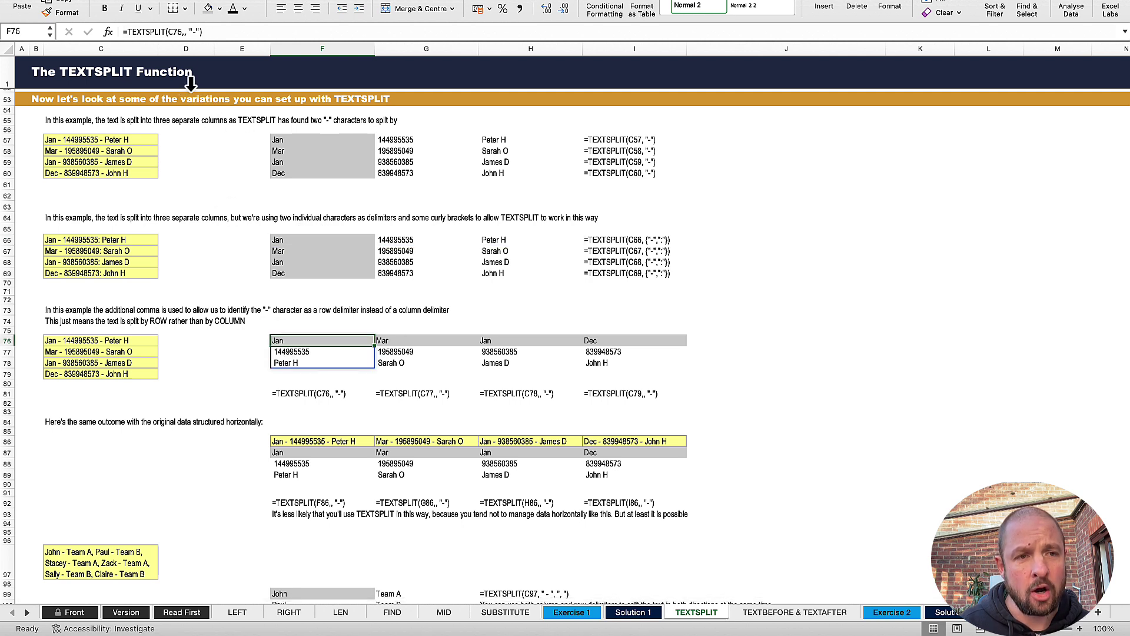
Step: Examine the skipped column delimiter argument in F76's formula, look over the examples below and leave the formula without editing it
left_click(185, 32)
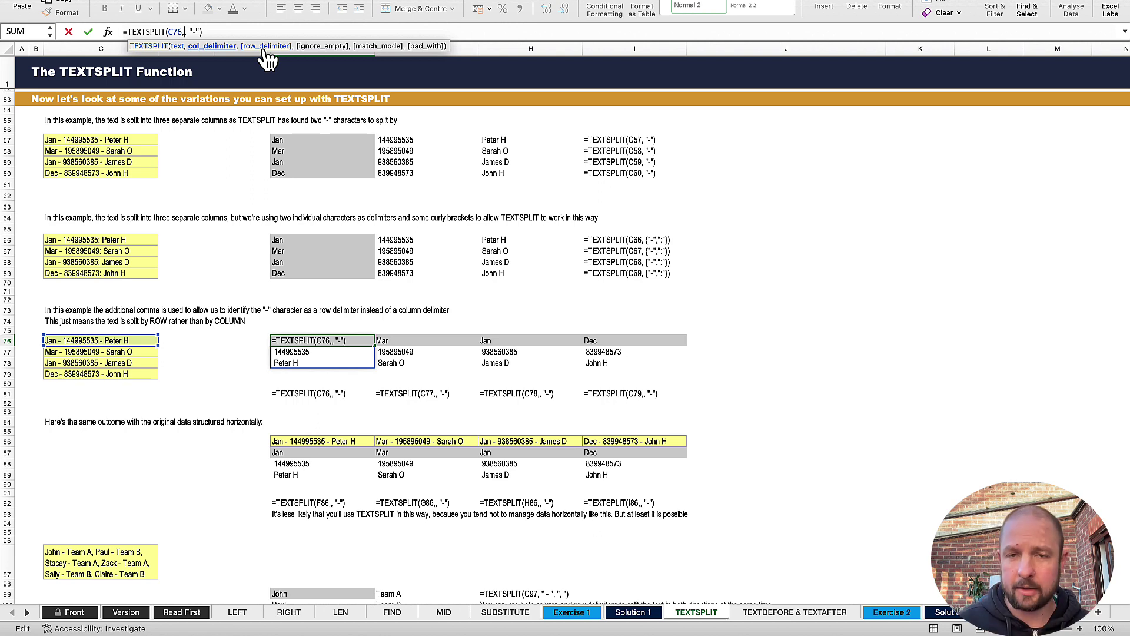
scroll(318, 294, "down", 5)
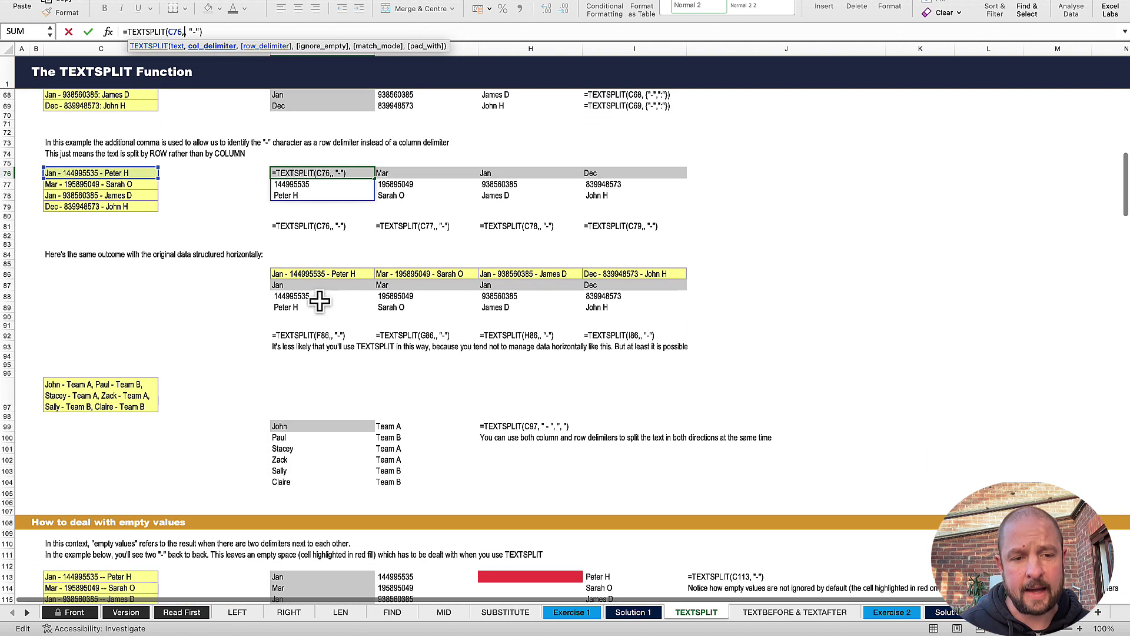
scroll(319, 300, "down", 2)
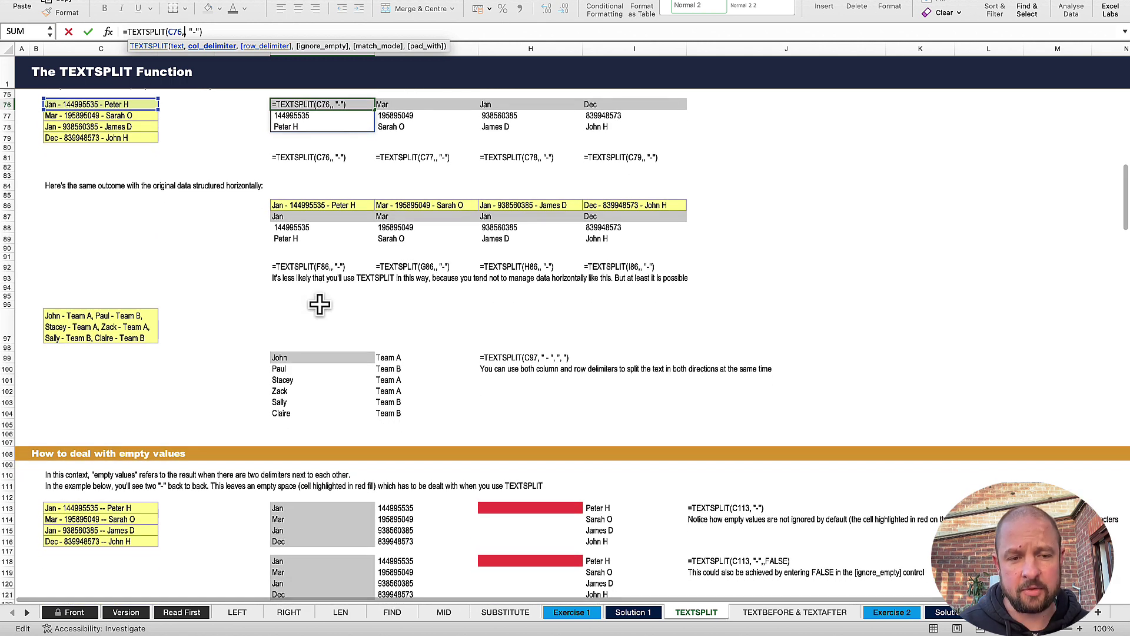
left_click(304, 358)
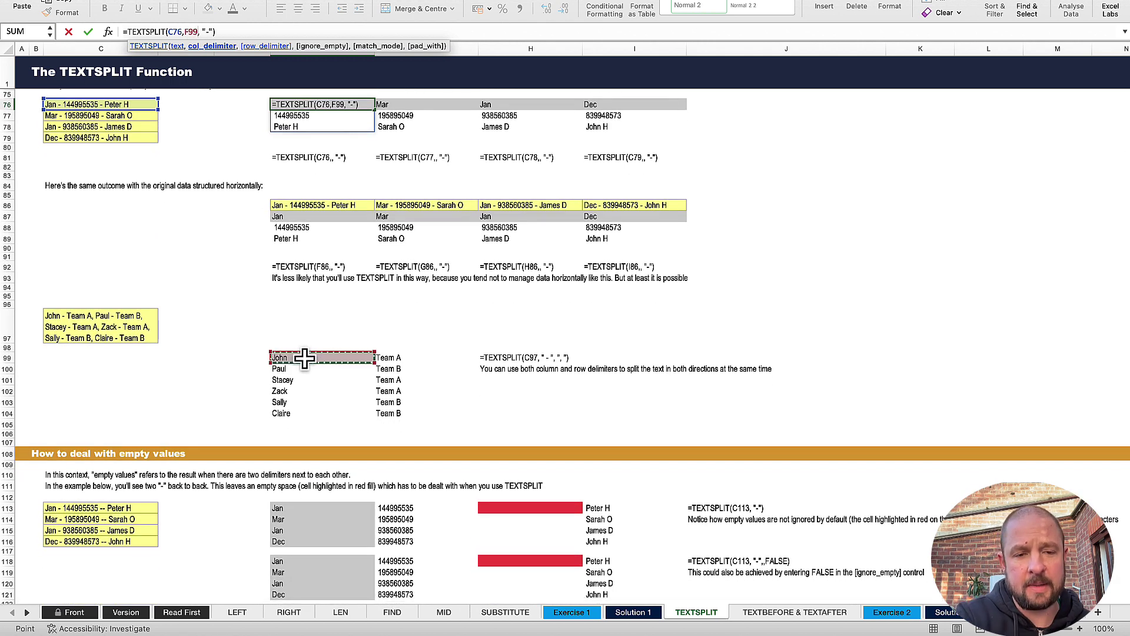
key("Escape")
Step: Inspect the combined column and row delimiter formula in F99 and its source text in C97
scroll(304, 358, "down", 1)
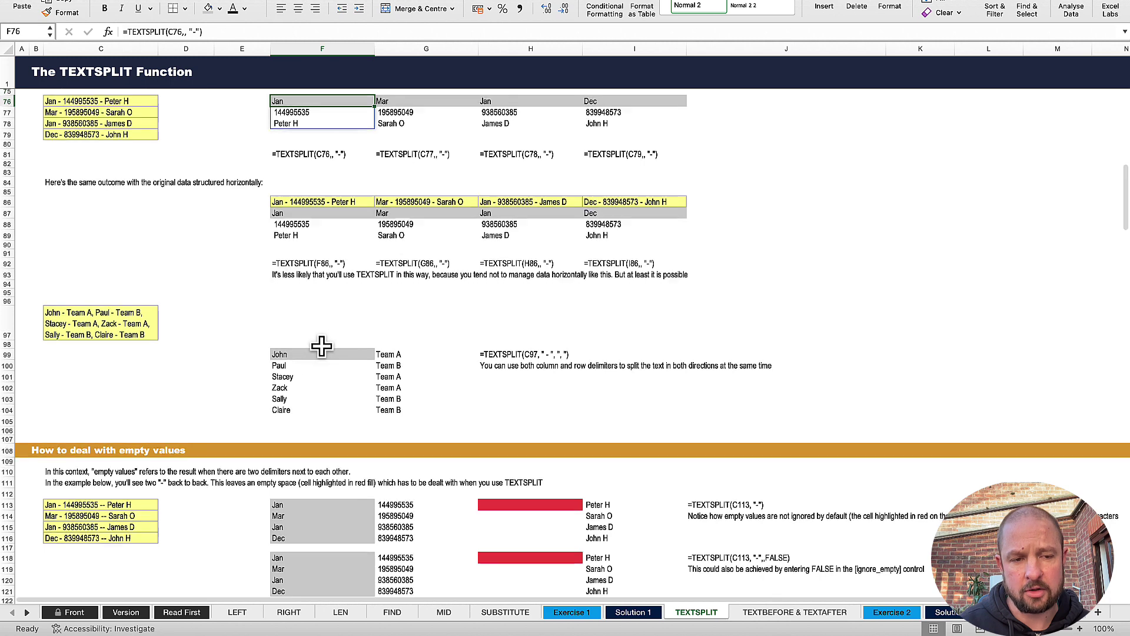
left_click(307, 352)
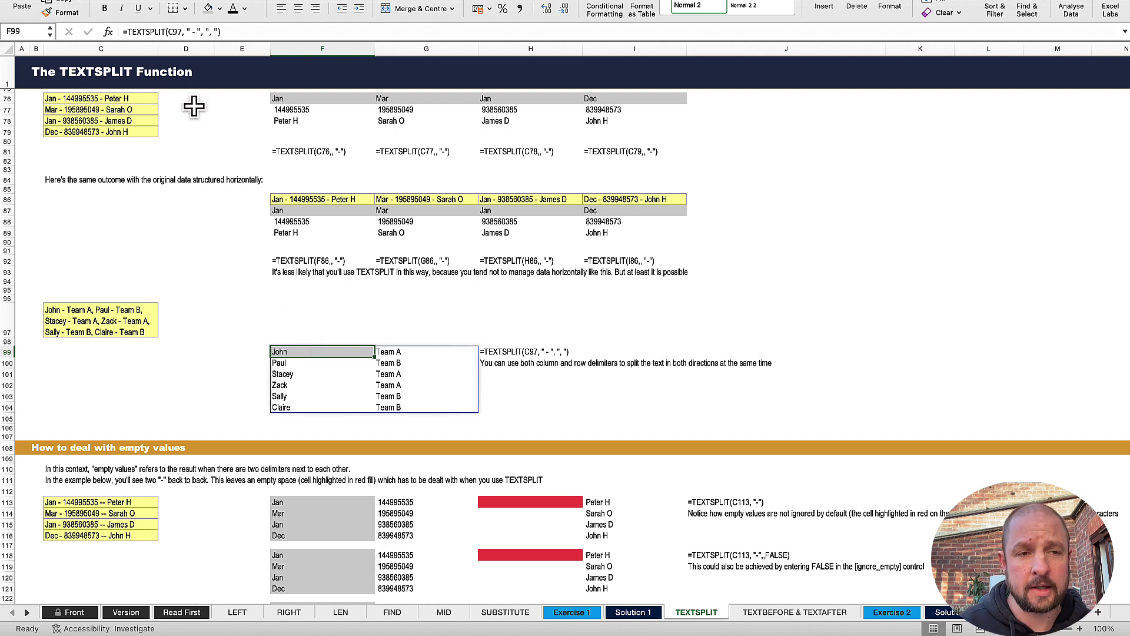
left_click(193, 32)
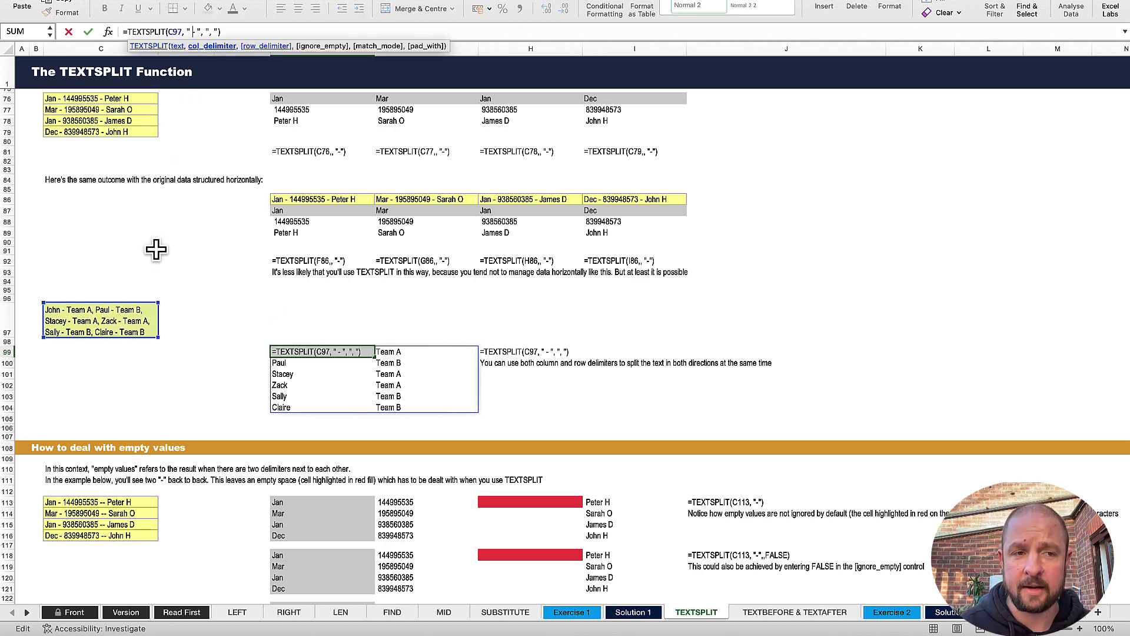
key("Escape")
left_click(105, 333)
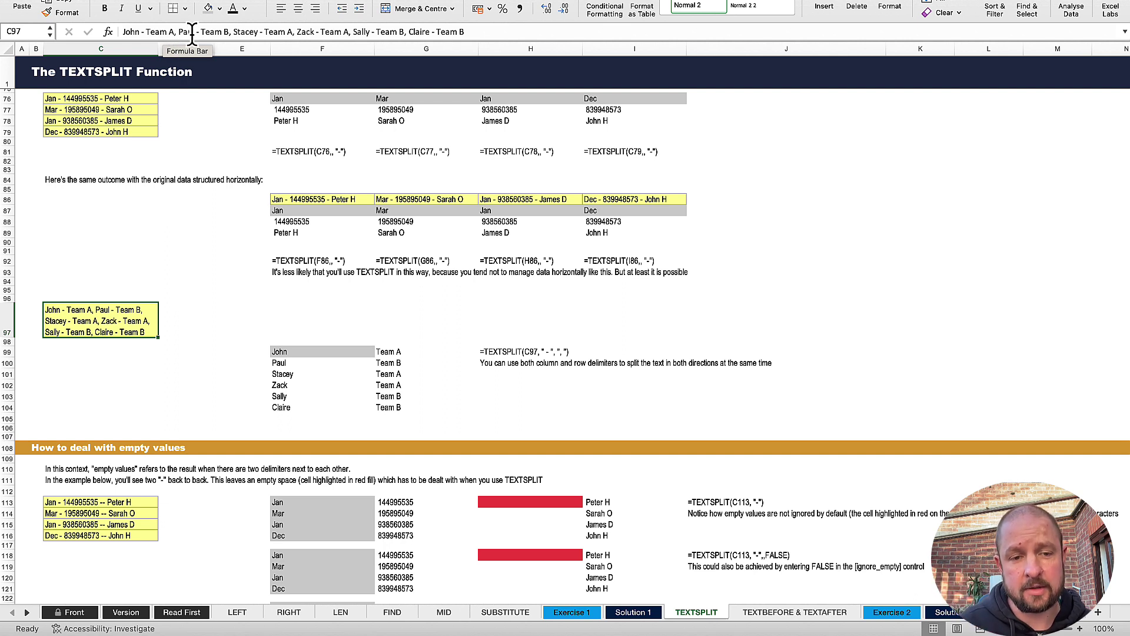
Step: Compare the column and row delimiter arguments in F99's formula and leave it unedited
left_click(299, 349)
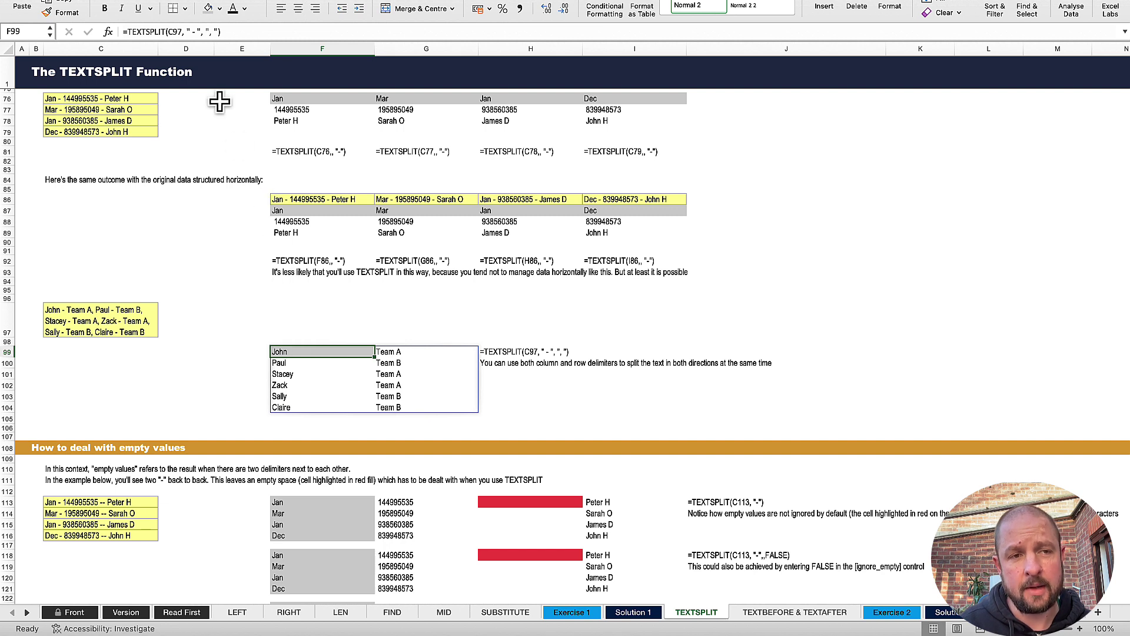
left_click(195, 31)
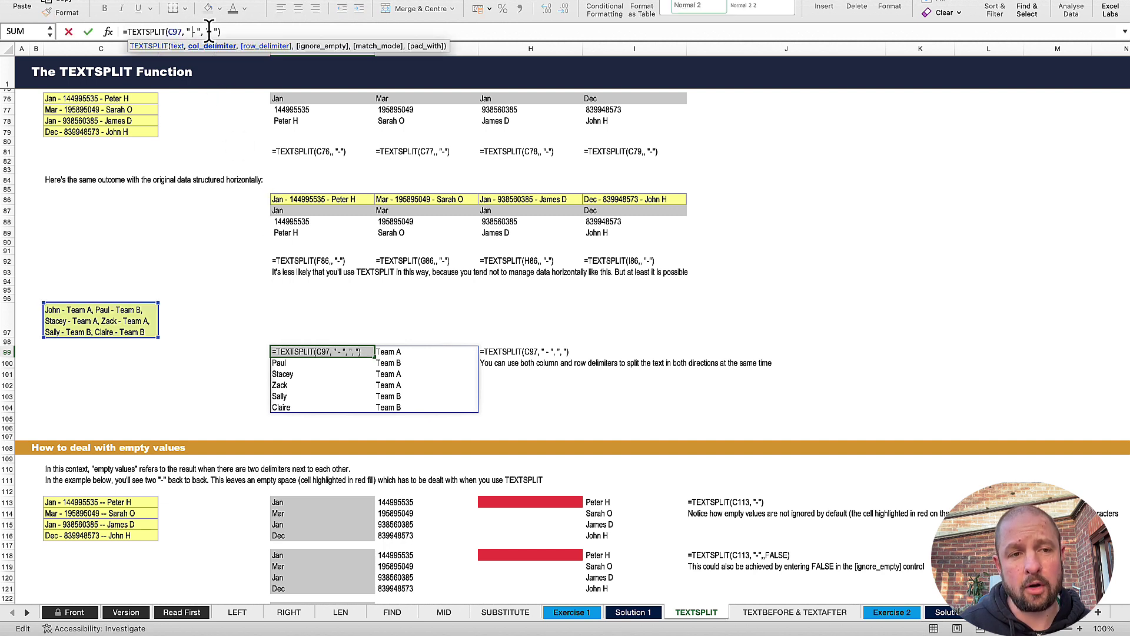
left_click(209, 31)
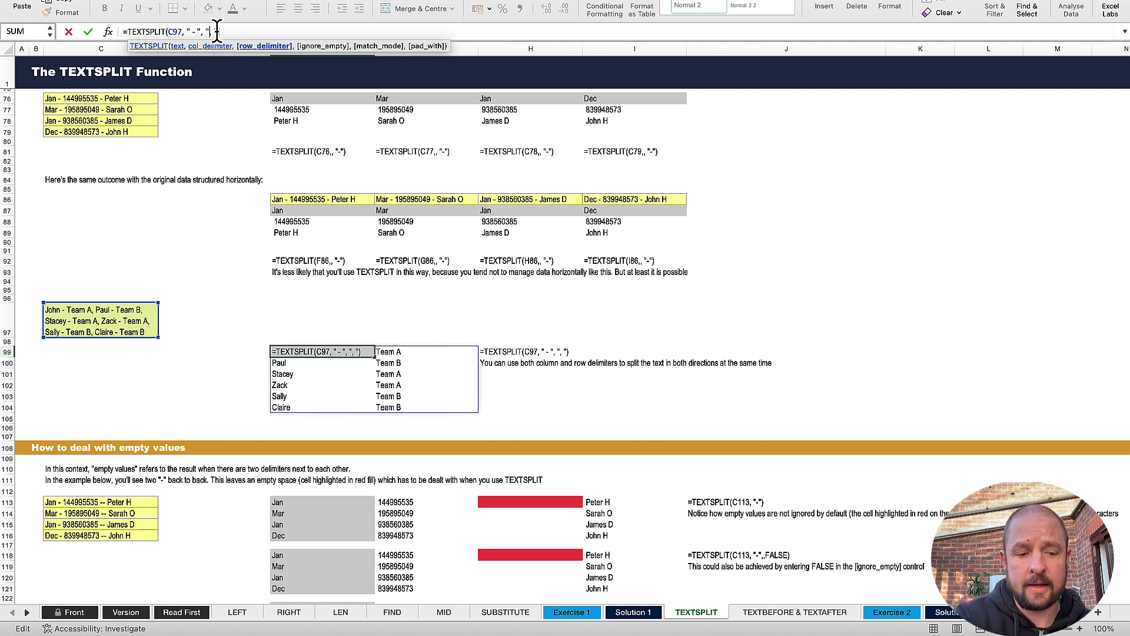
key("Escape")
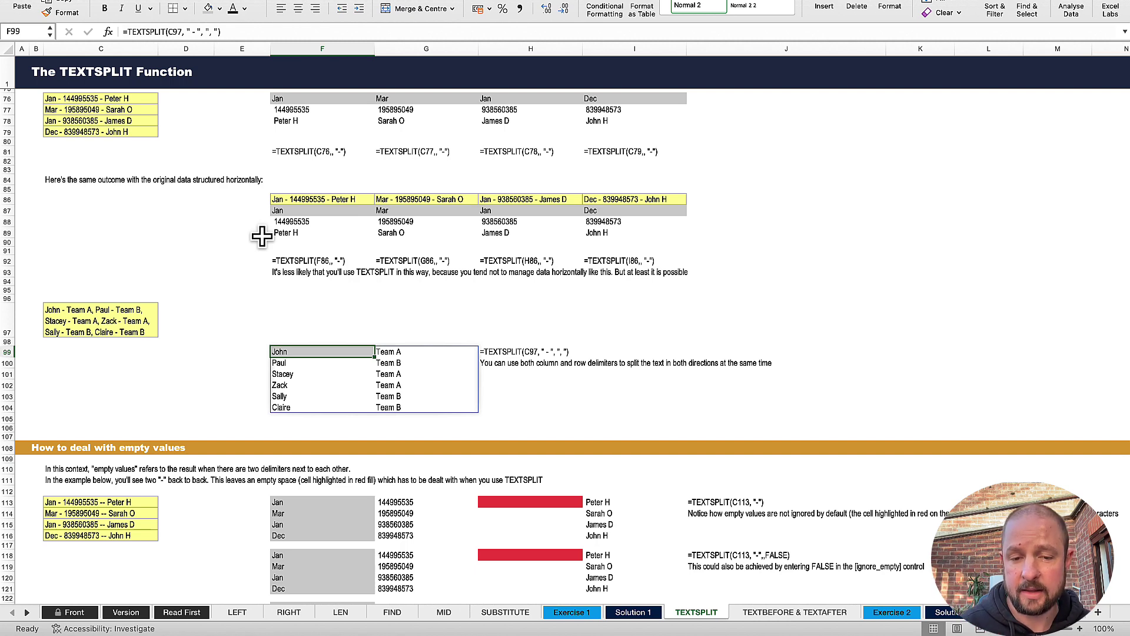
Step: Review the empty values section, inspecting the formula in F113 and the red blank result in H113
scroll(398, 343, "down", 8)
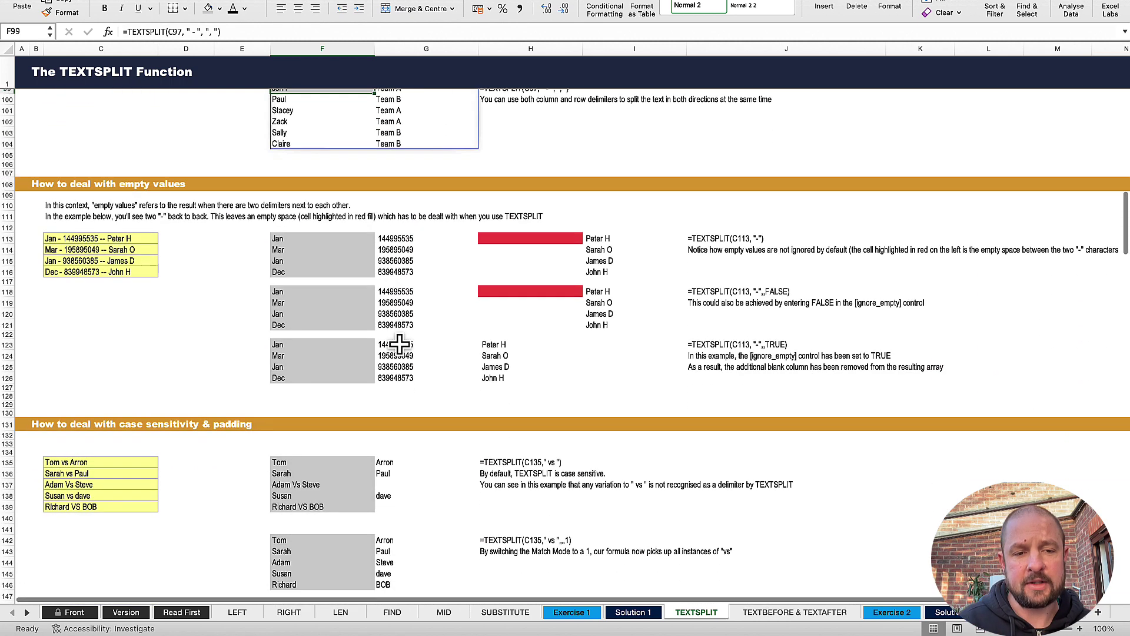
scroll(398, 341, "down", 2)
scroll(398, 343, "up", 4)
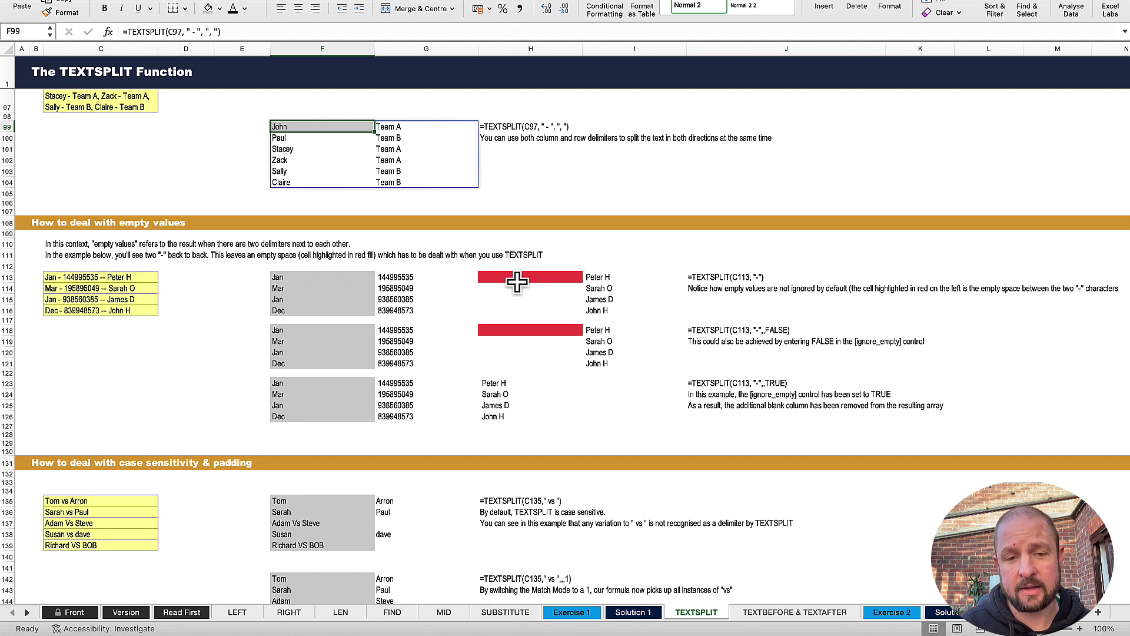
left_click(364, 280)
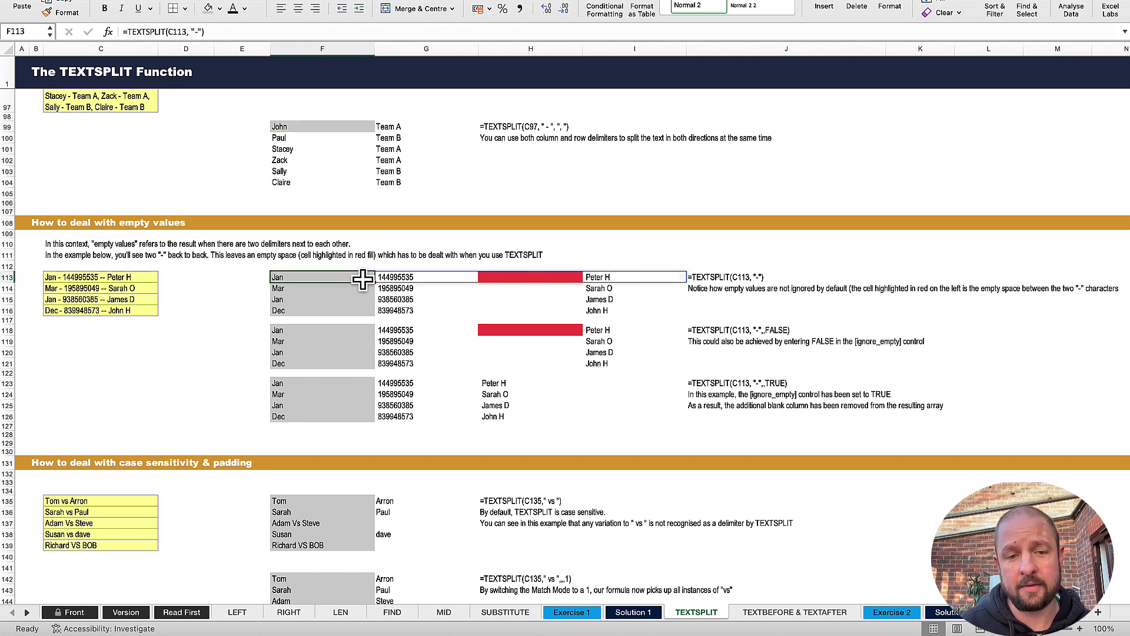
left_click(543, 278)
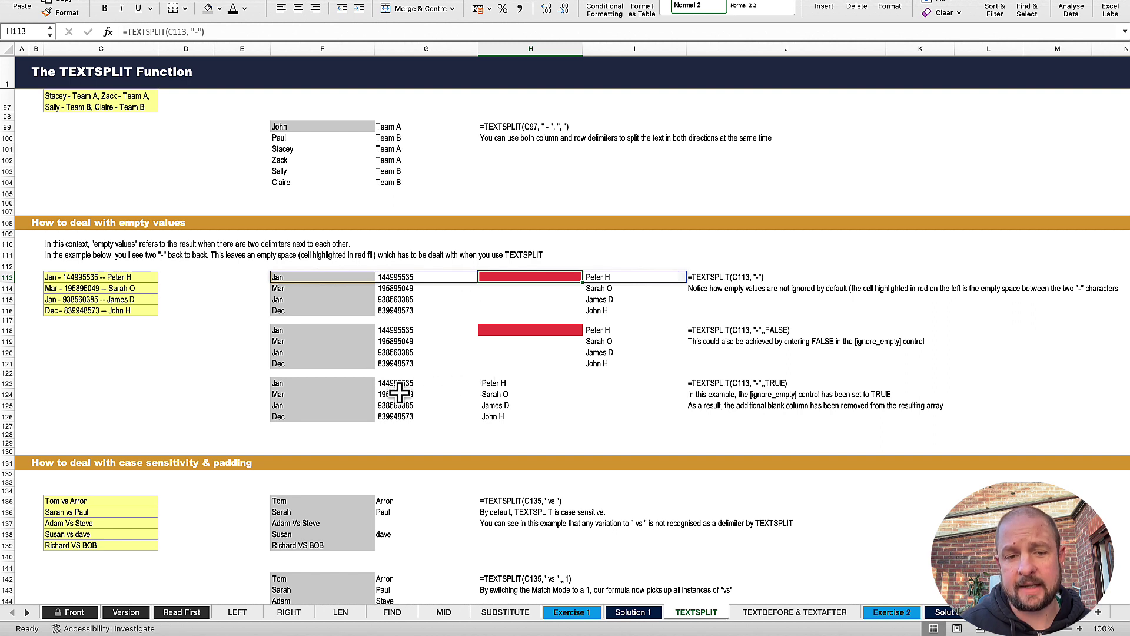
Step: Examine the ignore_empty argument in F123's formula and leave the formula unedited
left_click(350, 384)
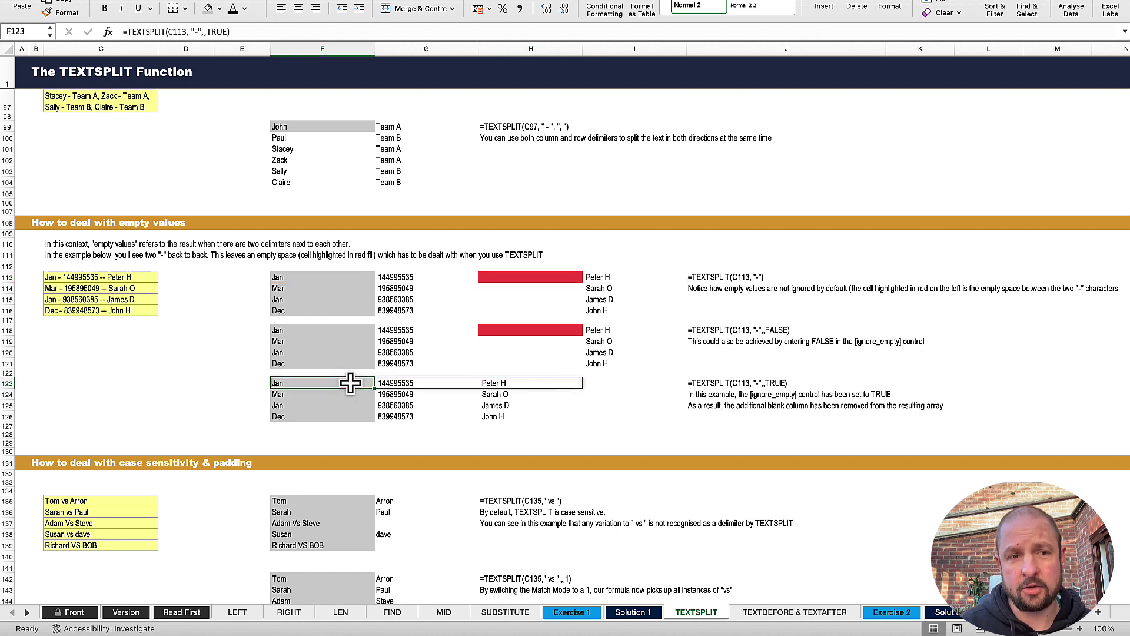
left_click(217, 32)
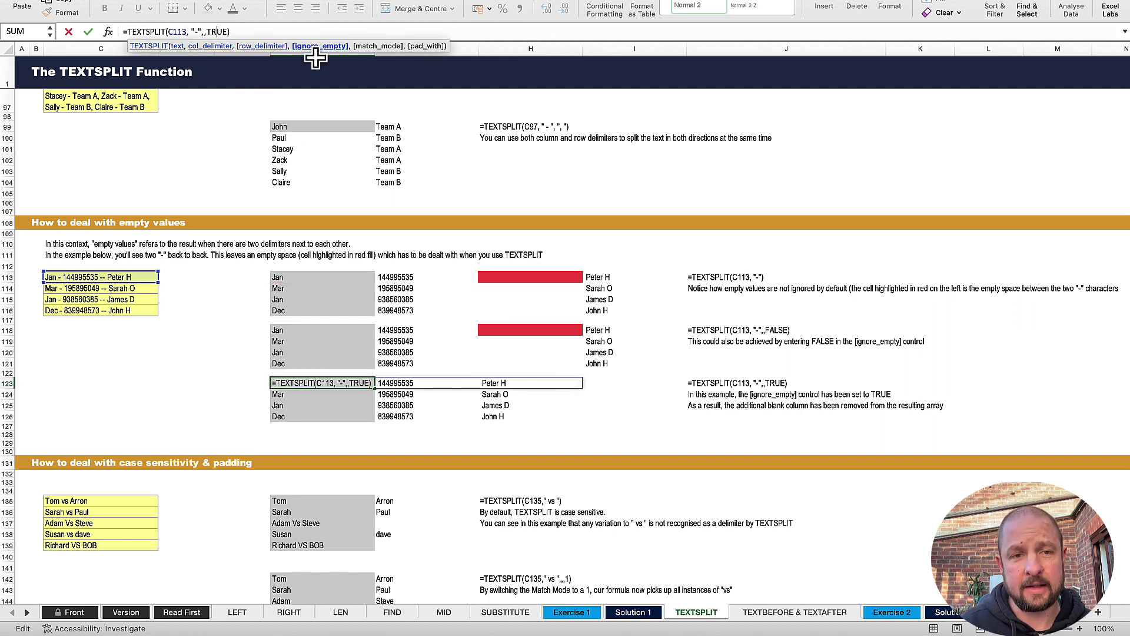
key("Escape")
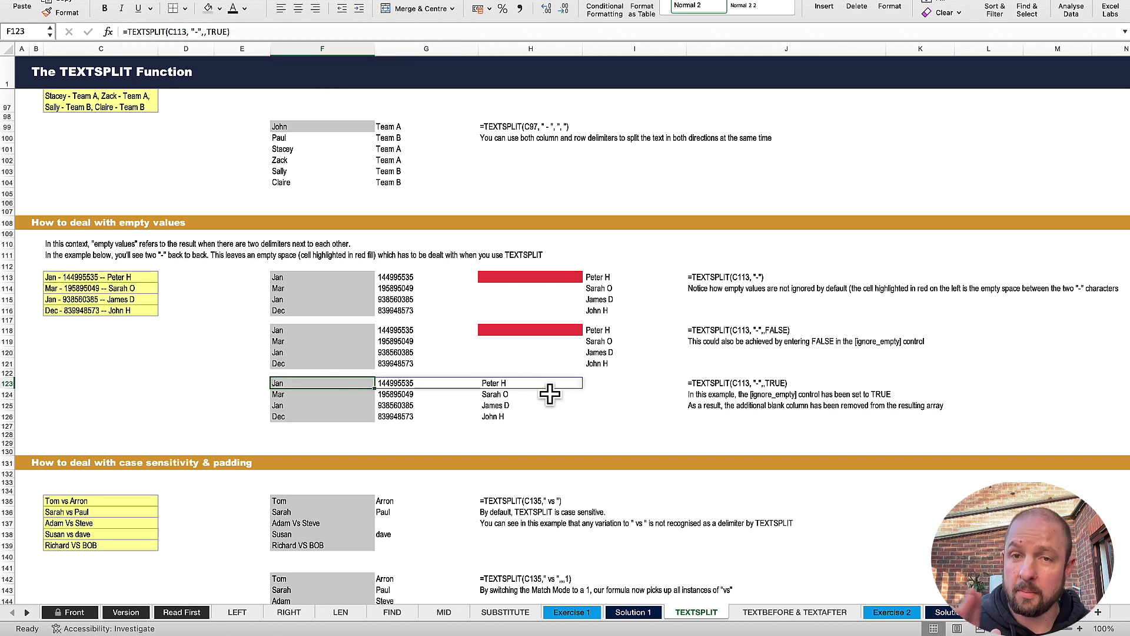
Step: Review the case sensitivity and padding examples and inspect the formula in F160
scroll(549, 393, "down", 10)
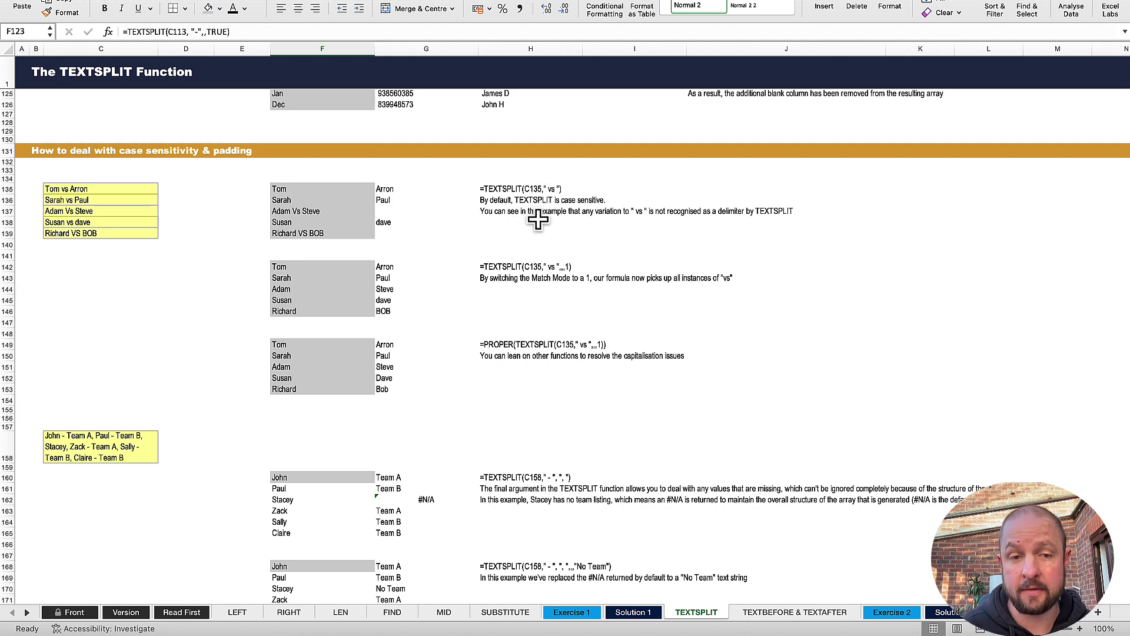
scroll(424, 294, "down", 6)
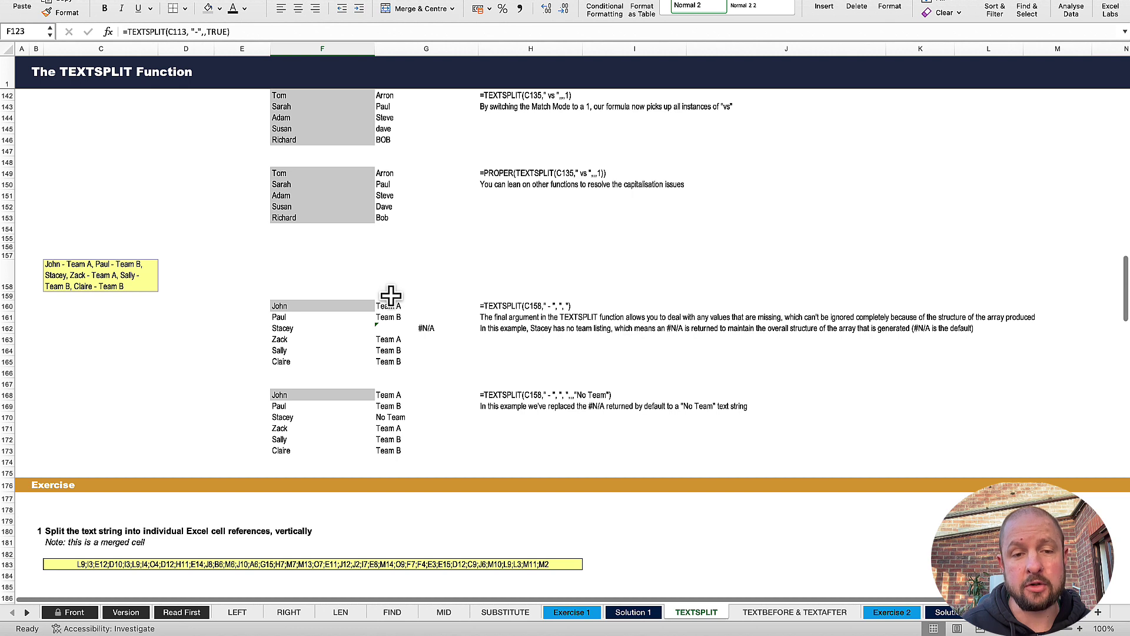
left_click(325, 304)
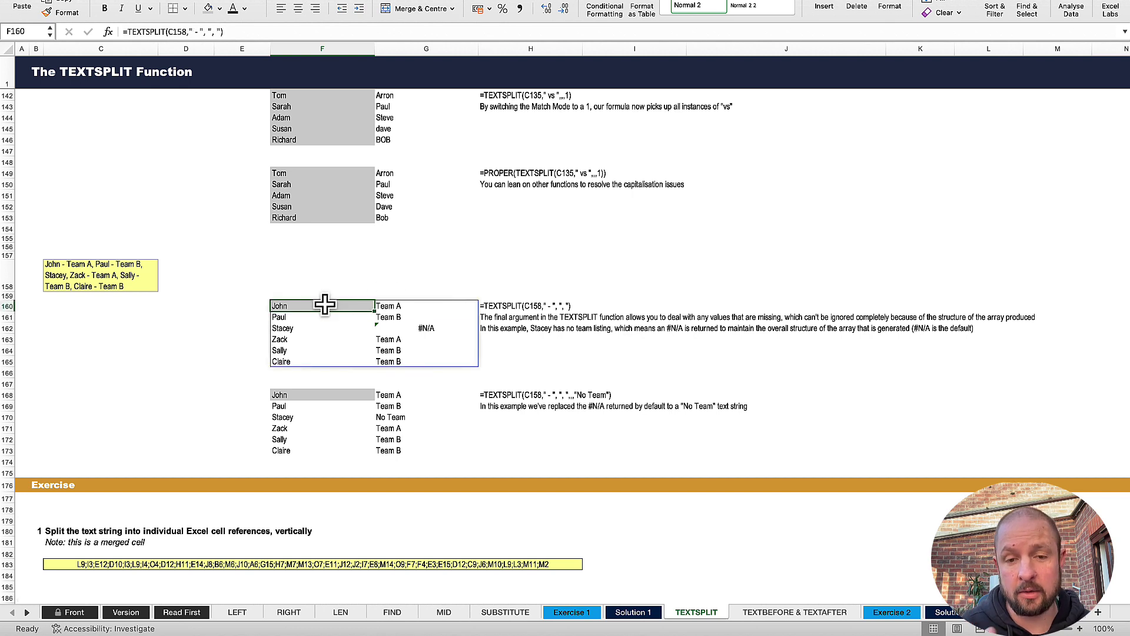
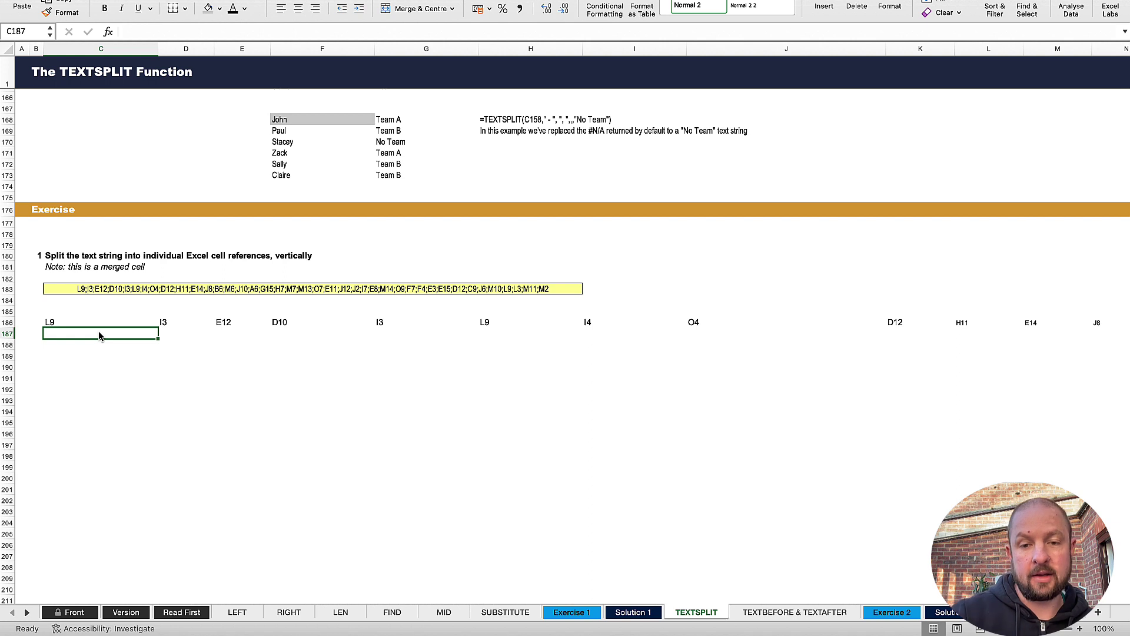
Step: Change the exercise formula in C186 to =TEXTSPLIT(C183,, ";") so the semicolon acts as the row delimiter
key("Up")
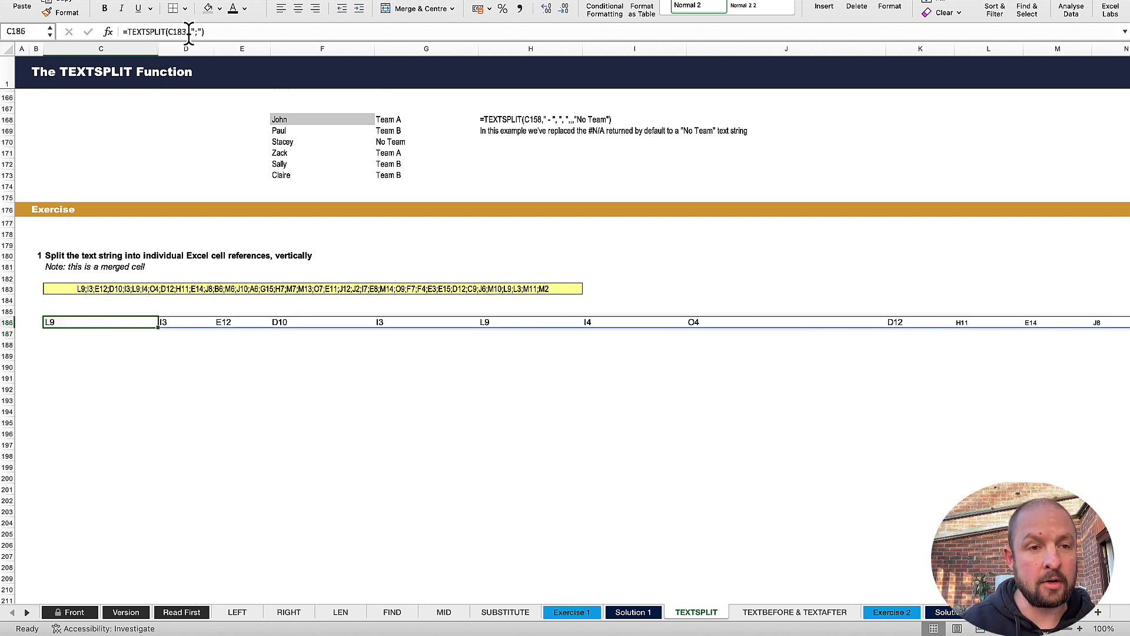
left_click(189, 32)
type(",")
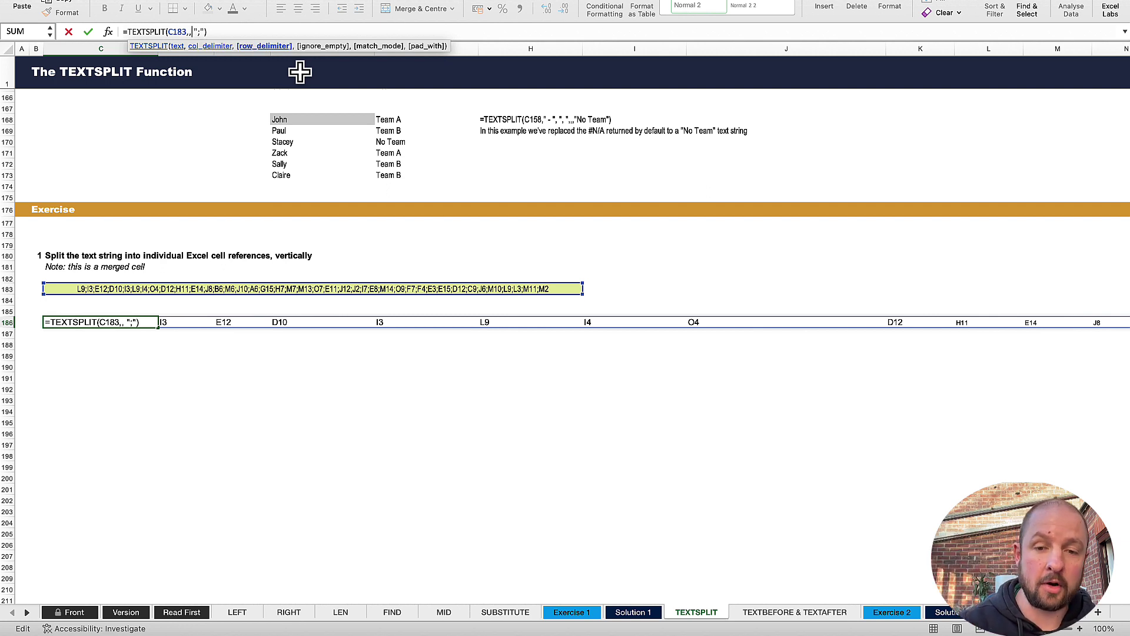
key("Return")
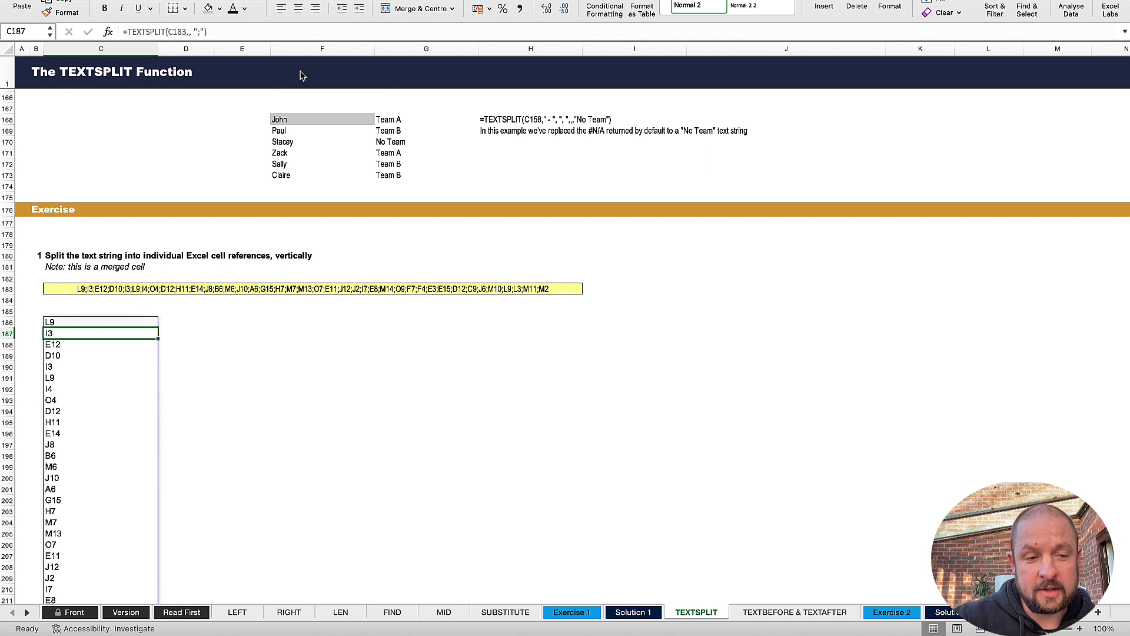
Step: Check the vertical split starting in C186 against the merged source text in C183
key("Right")
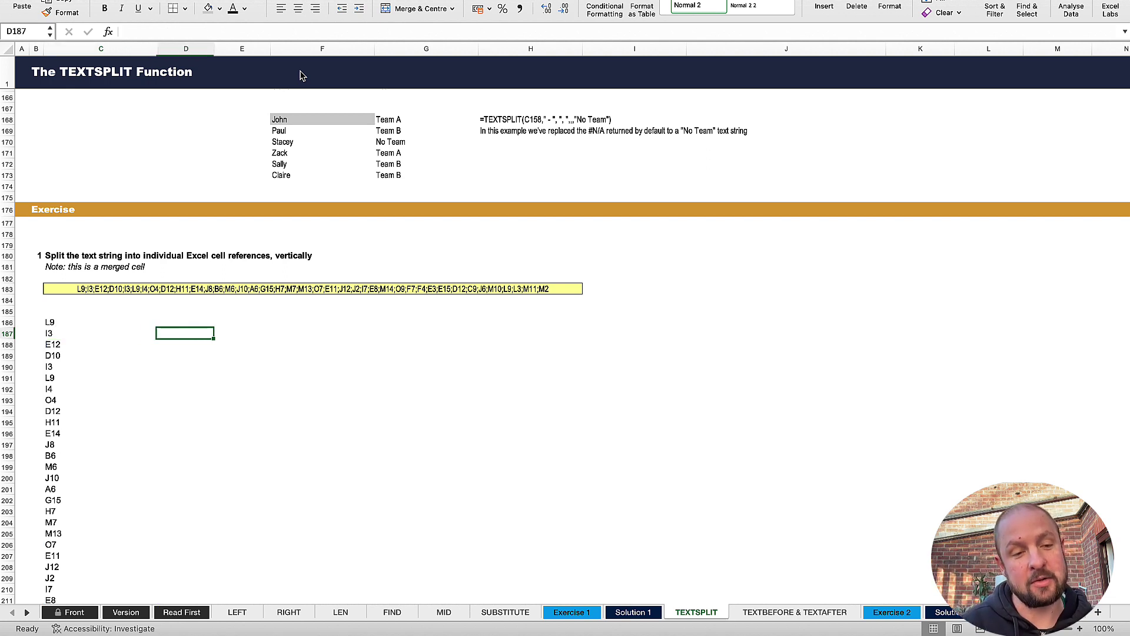
key("Left")
key("Up")
key("Right")
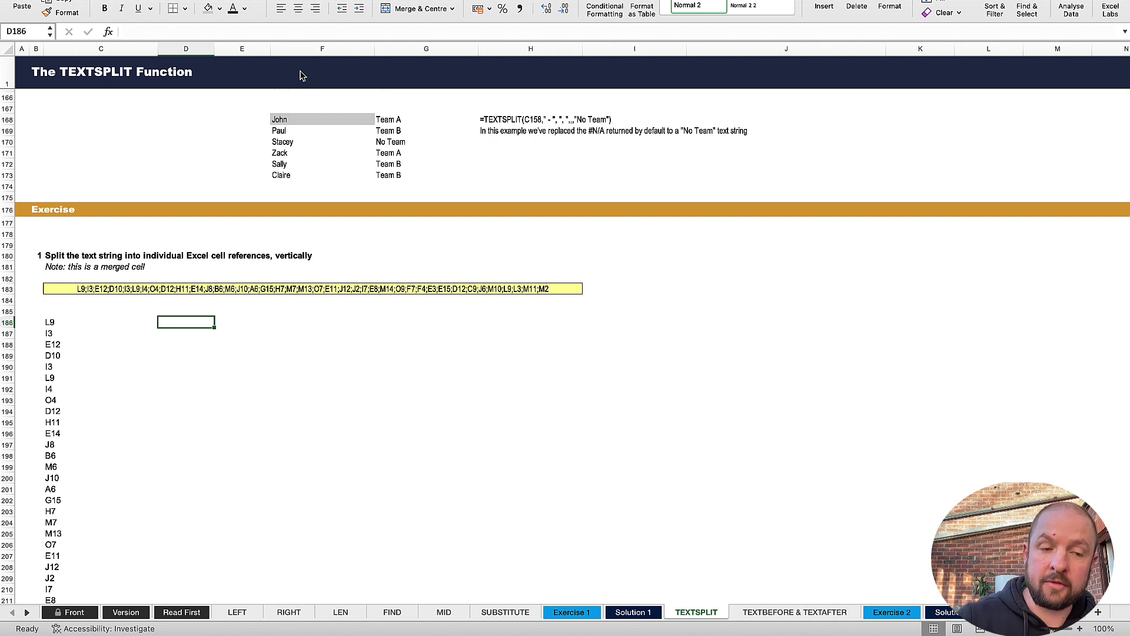
key("Left")
key("Left")
key("Up")
key("Up")
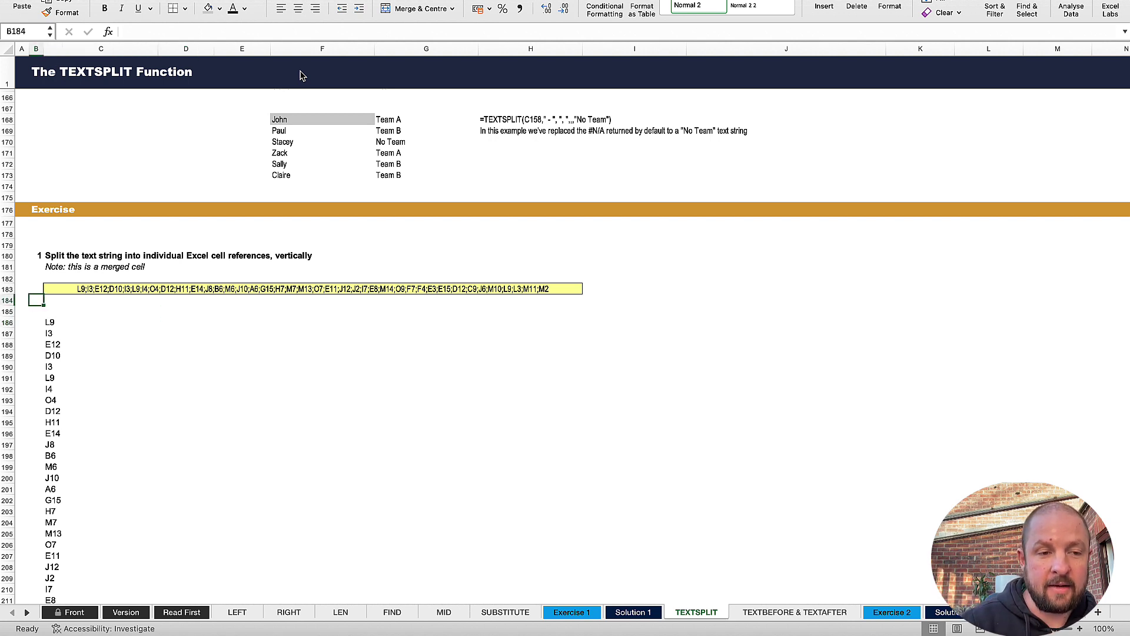
key("Up")
key("Right")
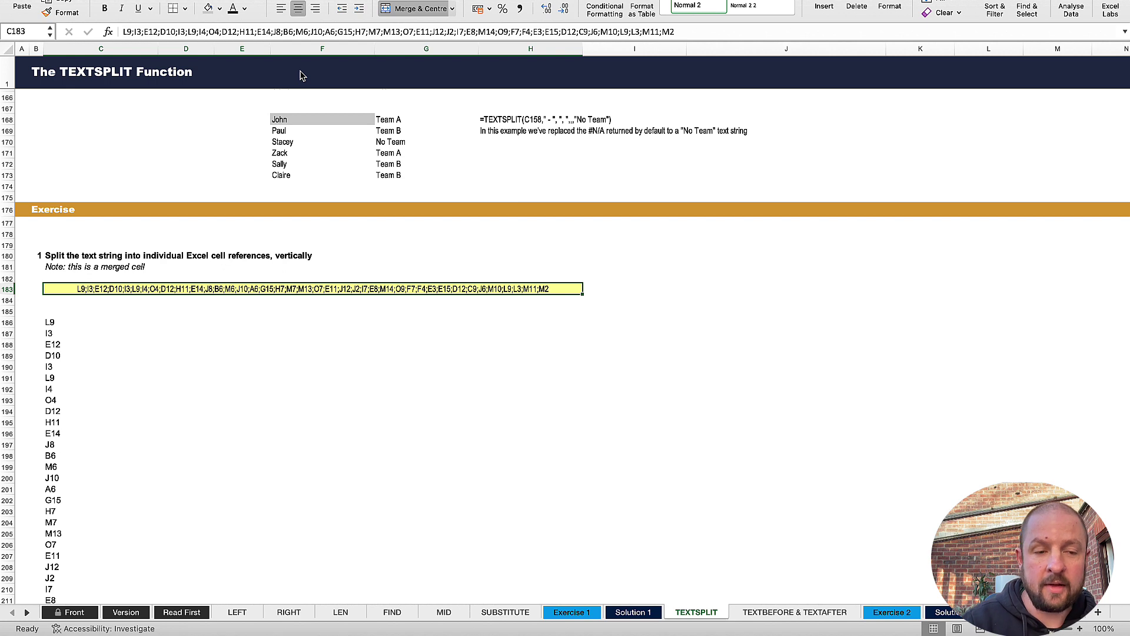
key("Down")
key("Down")
key("Down")
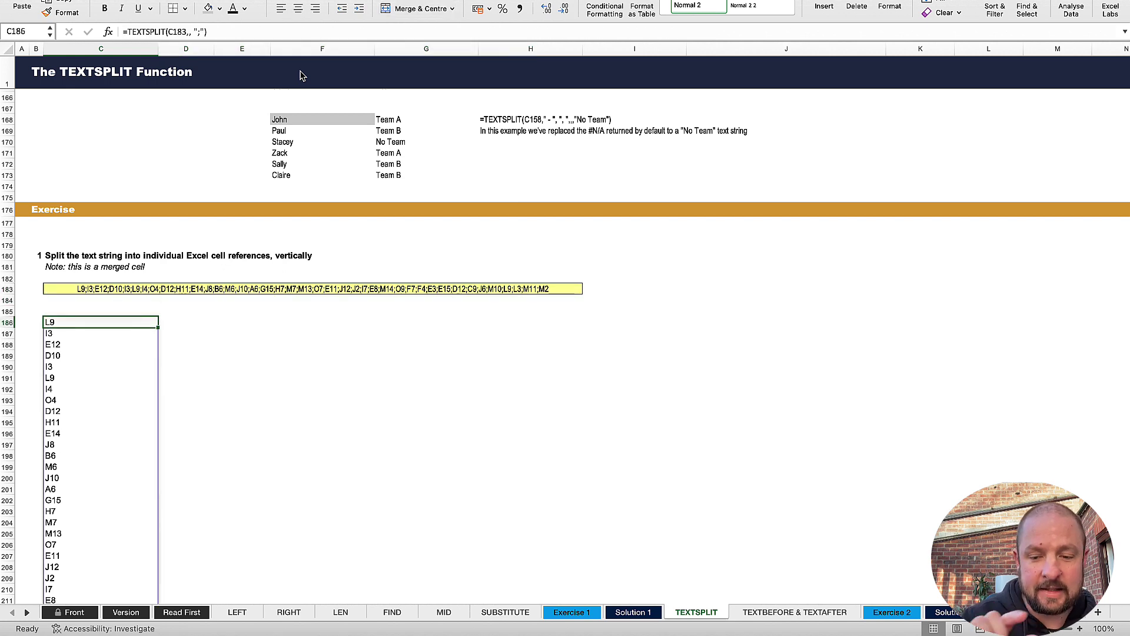
Step: Clear the exercise's TEXTSPLIT formula from C186
key("Right")
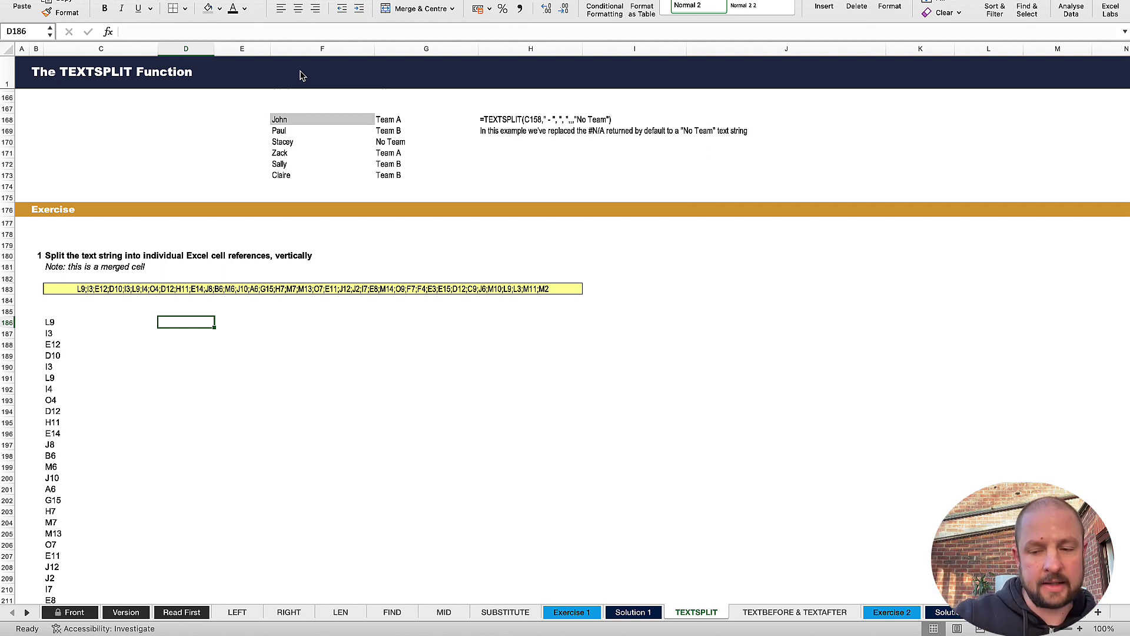
key("Left")
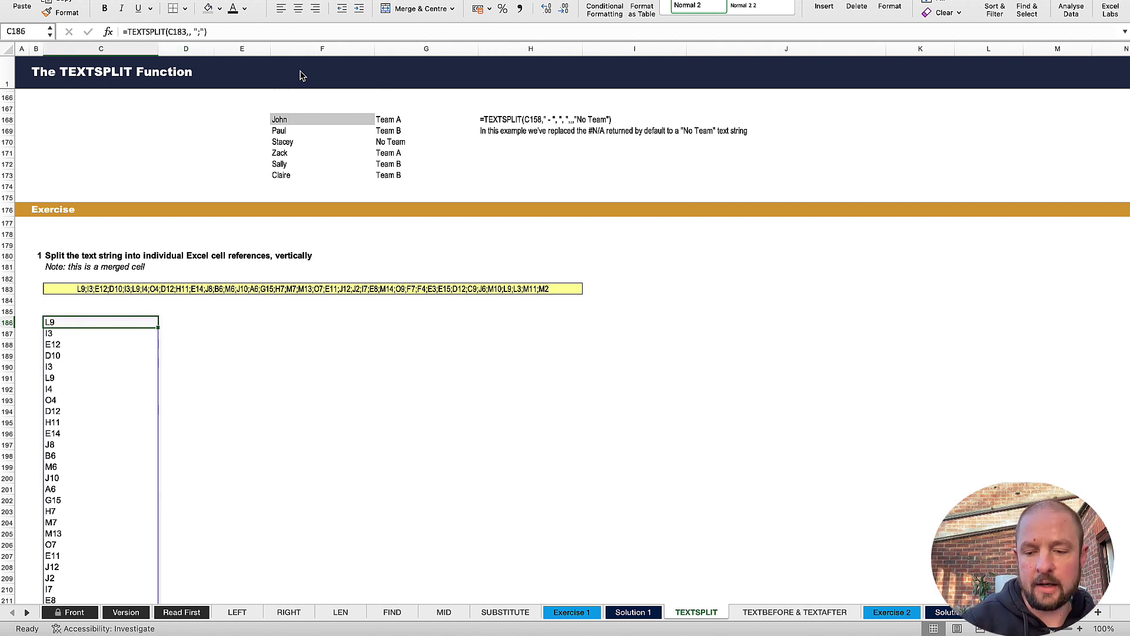
key("Delete")
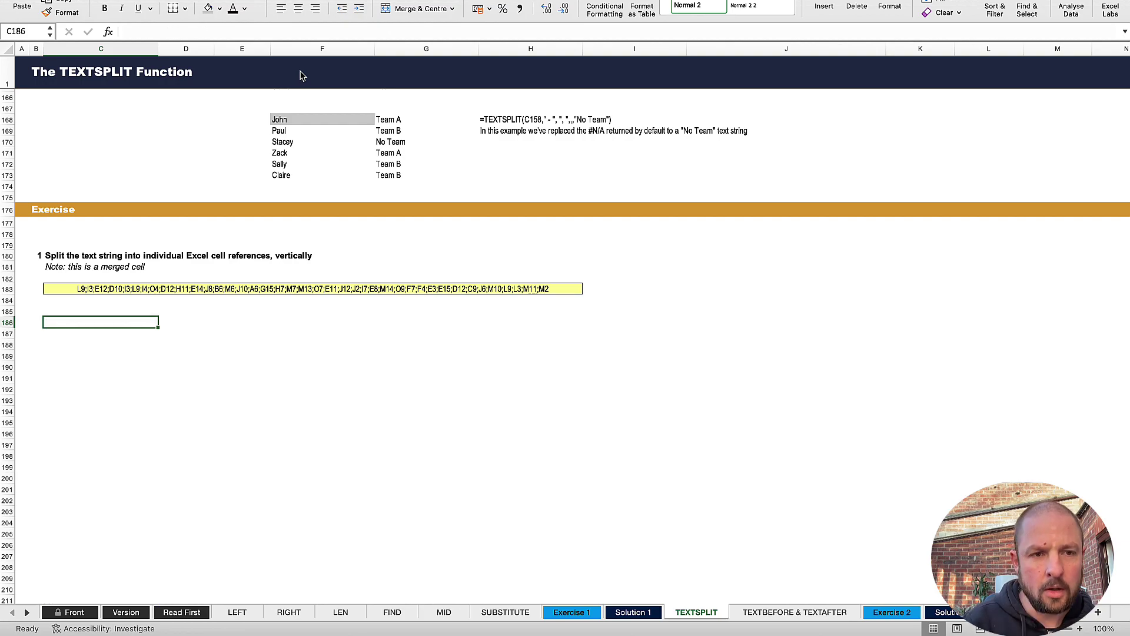
Step: Return to the "array of an array" section and review its explanation around row 31
scroll(315, 259, "up", 20)
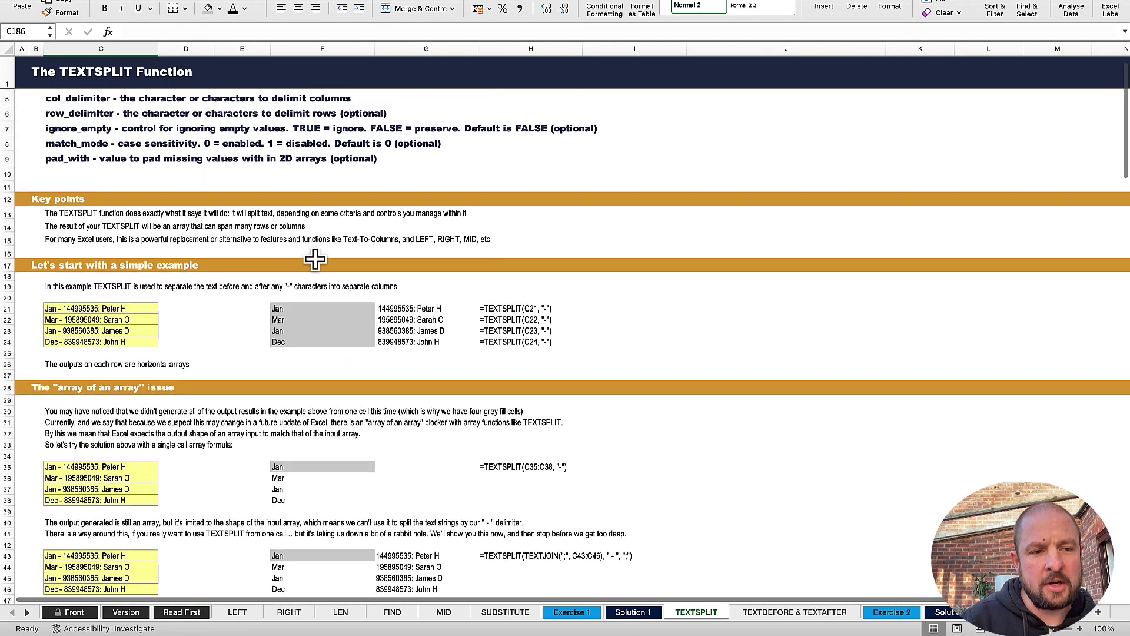
scroll(314, 259, "down", 5)
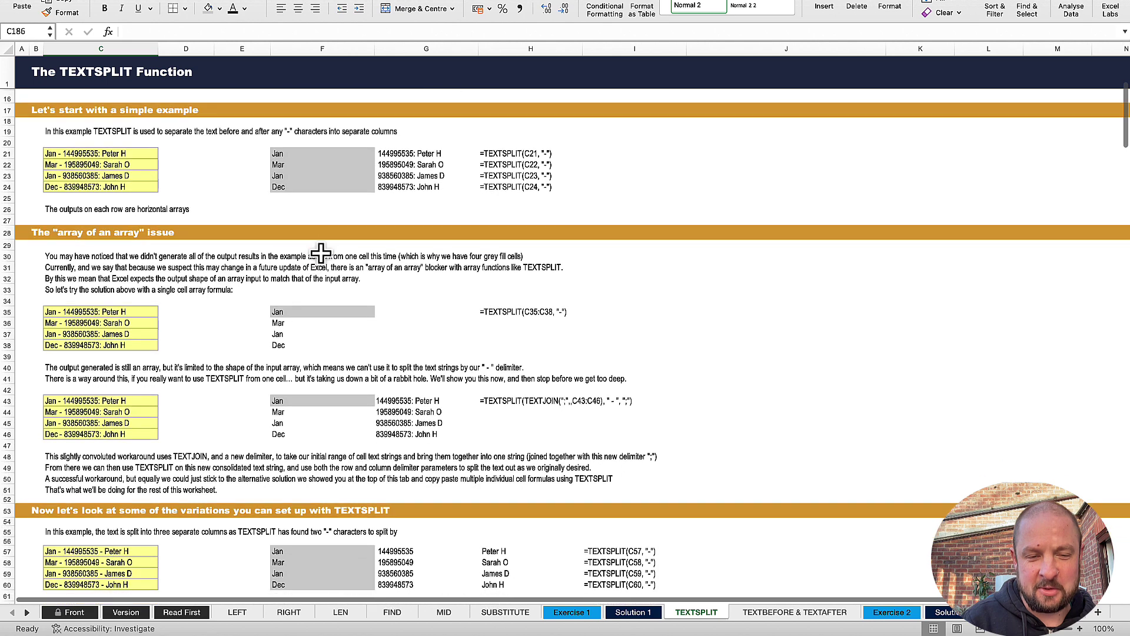
left_click(285, 229)
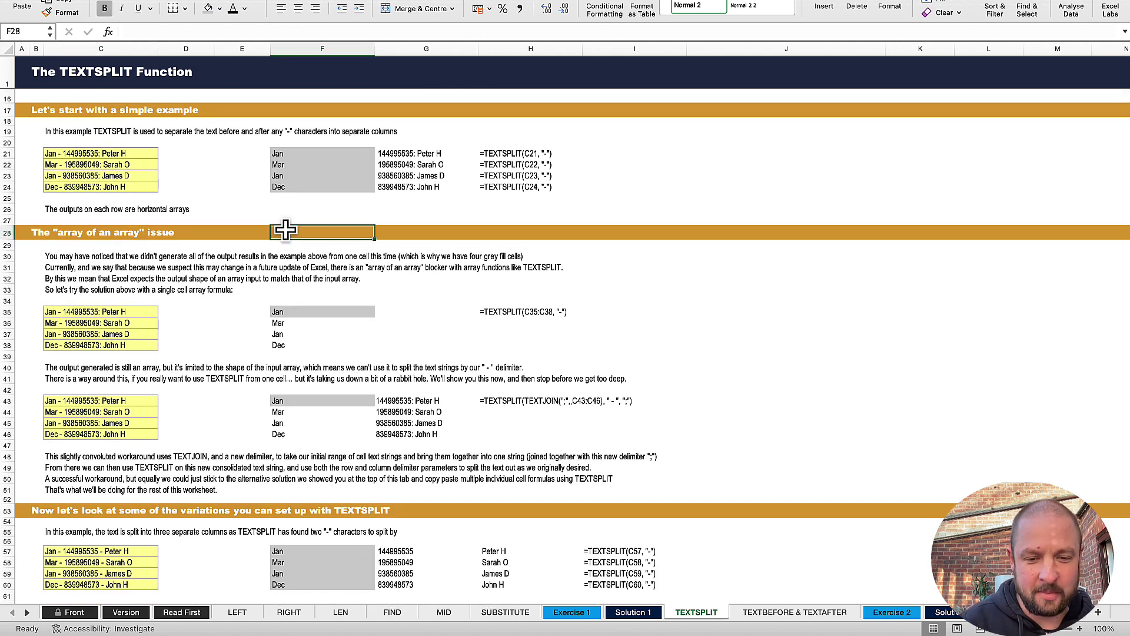
scroll(289, 227, "down", 3)
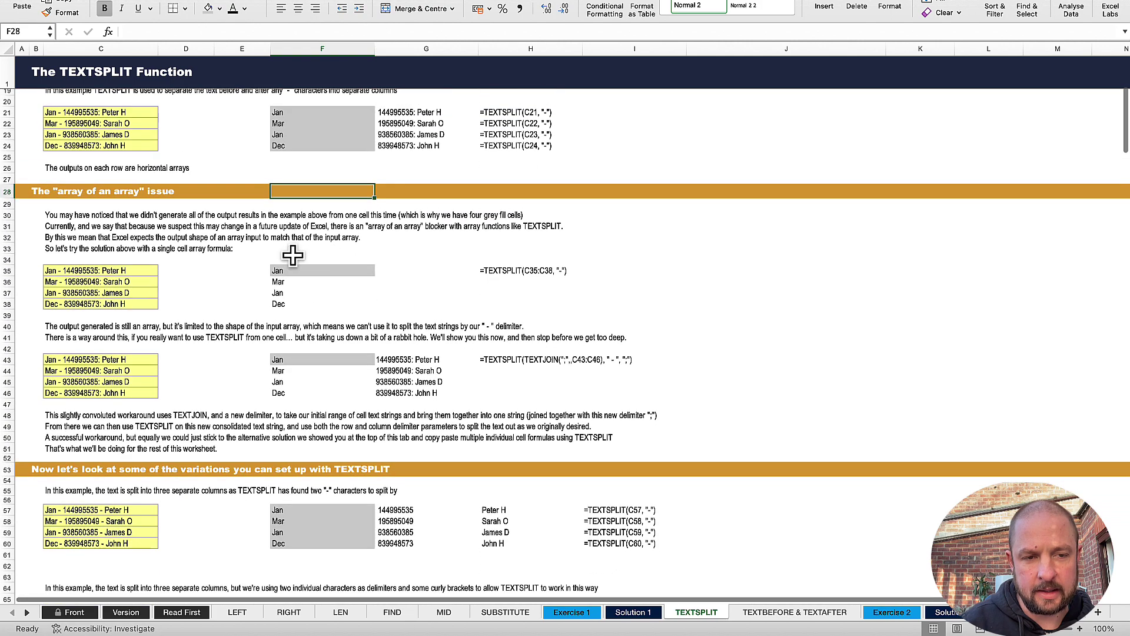
left_click(296, 222)
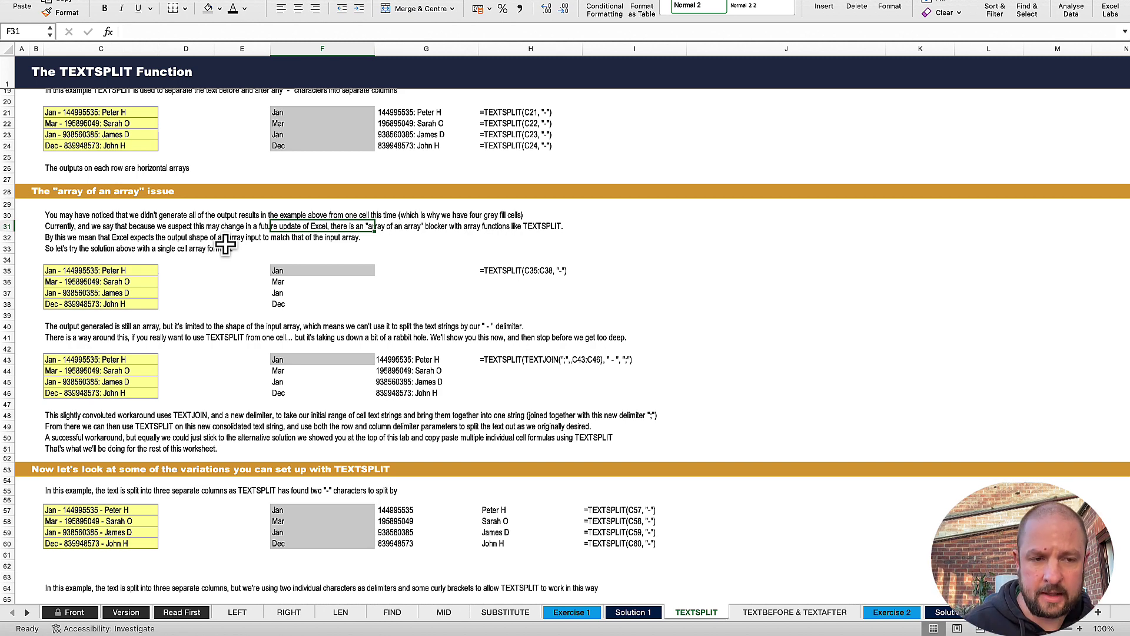
Step: Examine the single-cell array formula in F35 and the source range C35:C38 it references
key("Down")
key("Down")
key("Down")
key("Down")
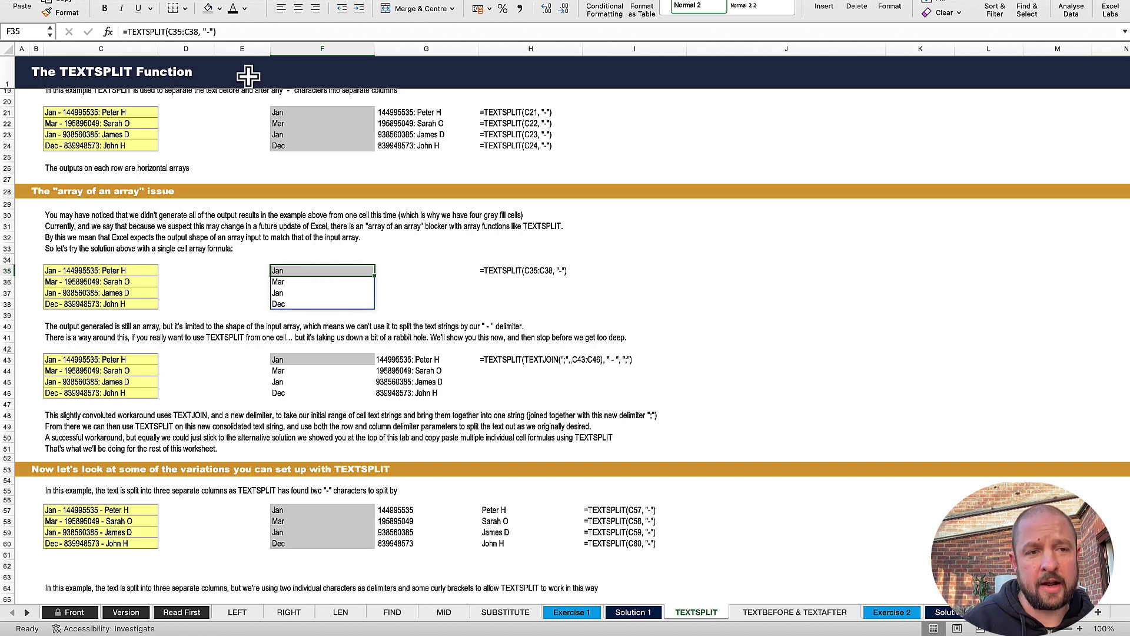
left_click(189, 33)
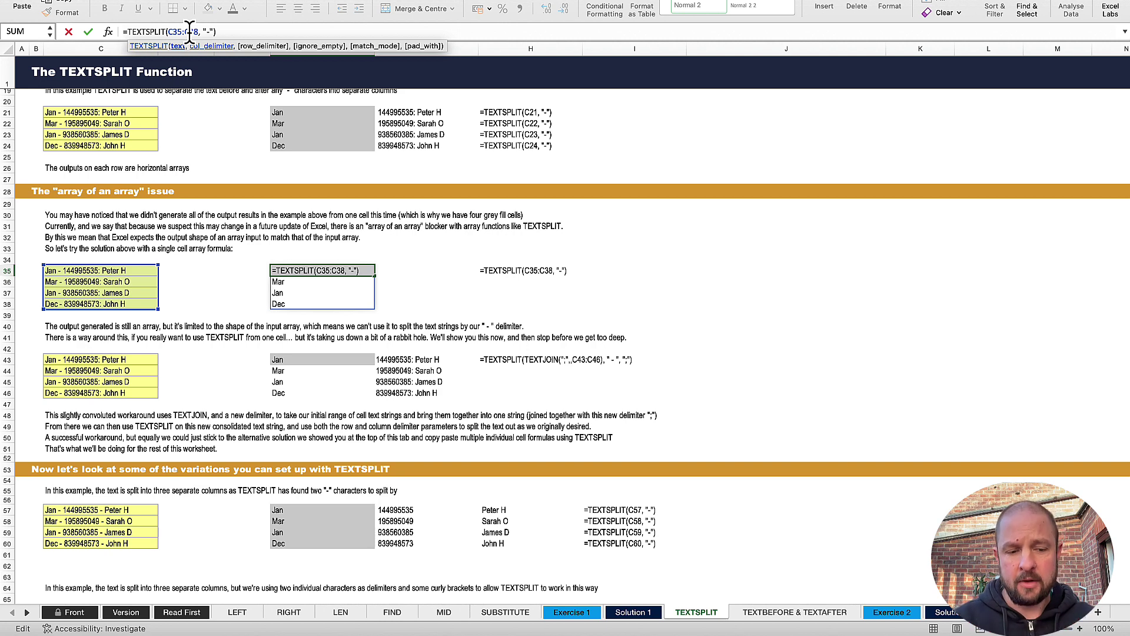
key("Escape")
key("Left")
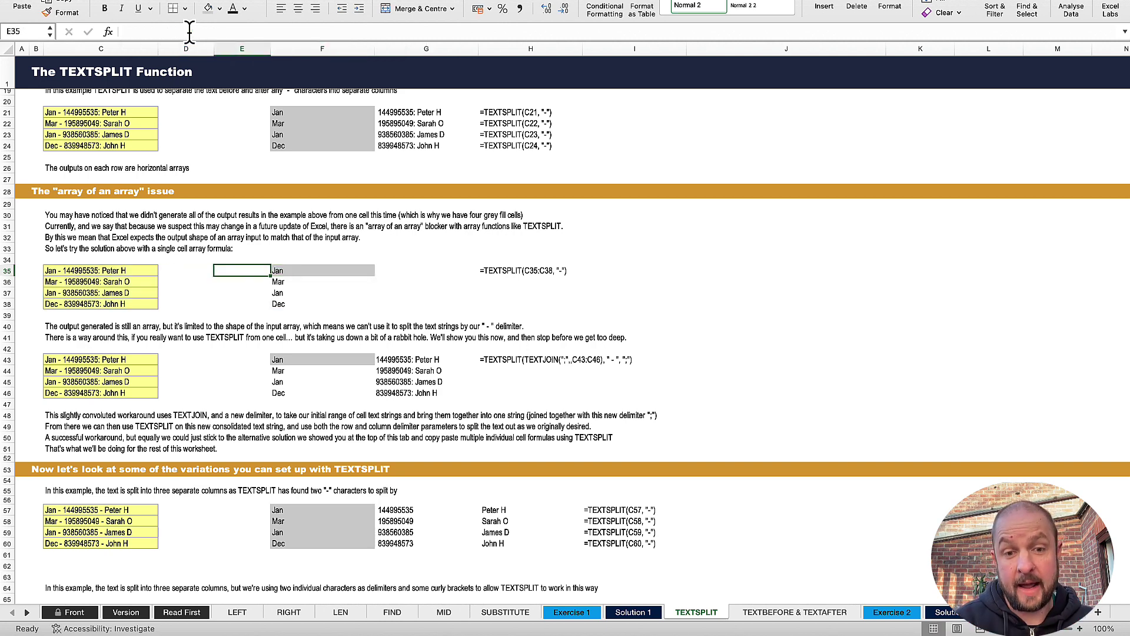
key("Right")
left_click(173, 28)
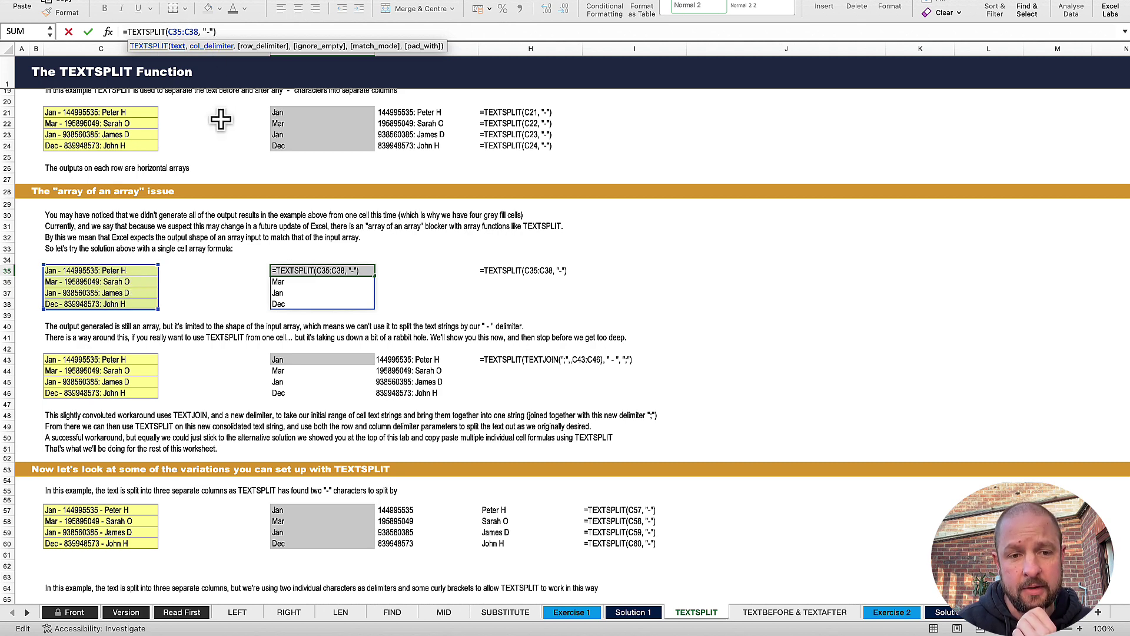
key("Escape")
Step: Examine the single-row TEXTSPLIT formula in F21 of the simple example, including its one-cell text argument
left_click(300, 112)
scroll(301, 112, "up", 5)
scroll(300, 112, "down", 1)
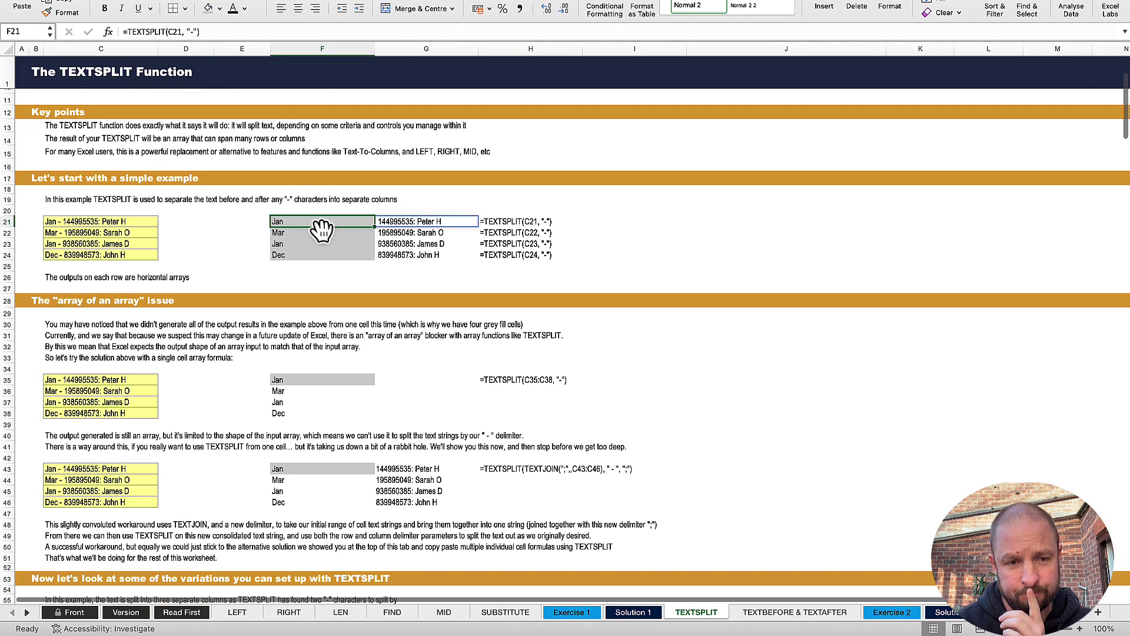
left_click(184, 32)
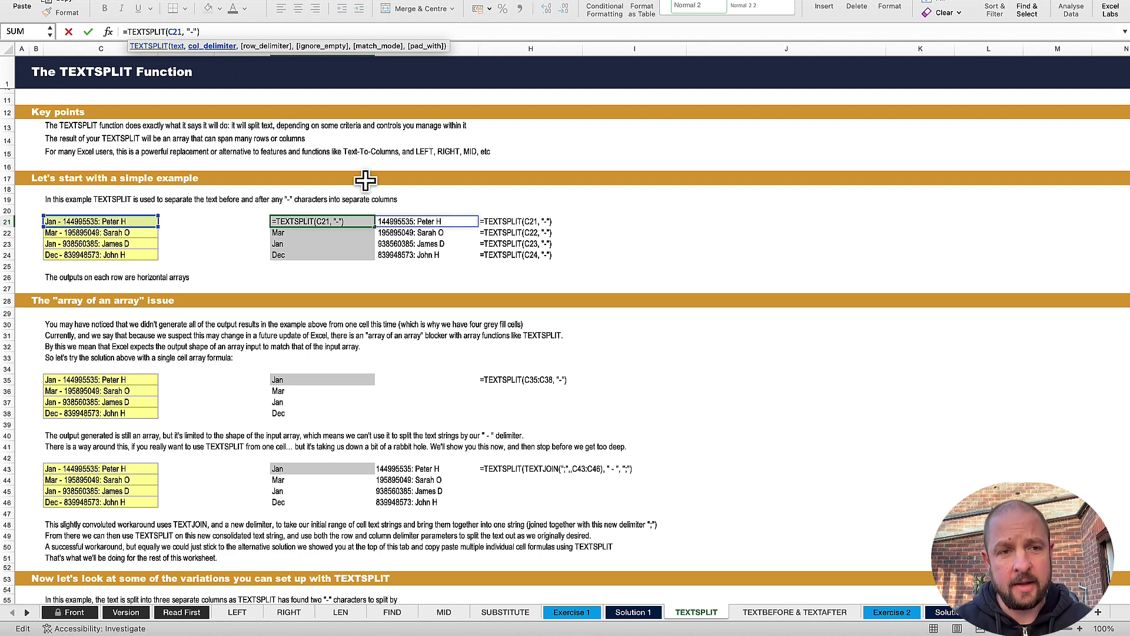
key("Escape")
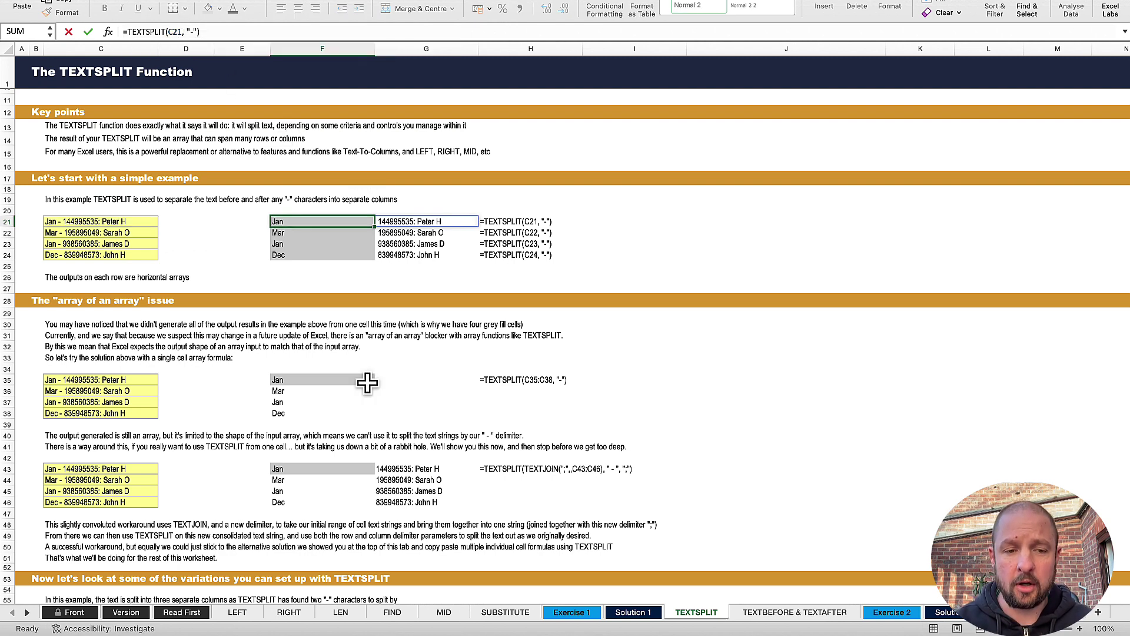
Step: Compare the range-based TEXTSPLIT formula in F35 with the single-cell version in F21
left_click(339, 377)
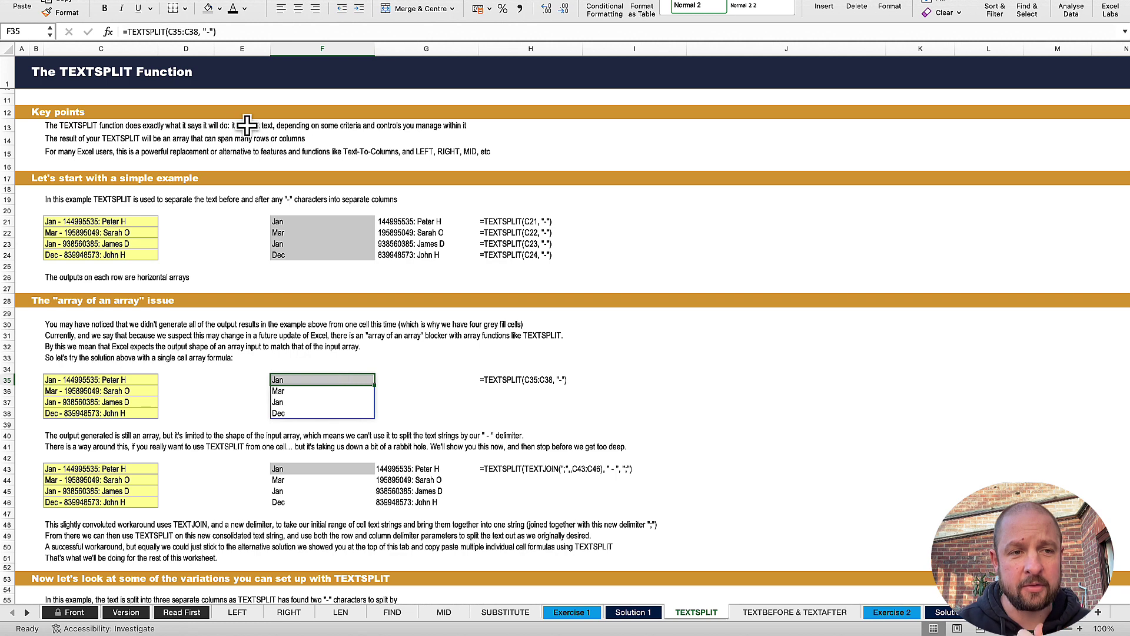
left_click(170, 32)
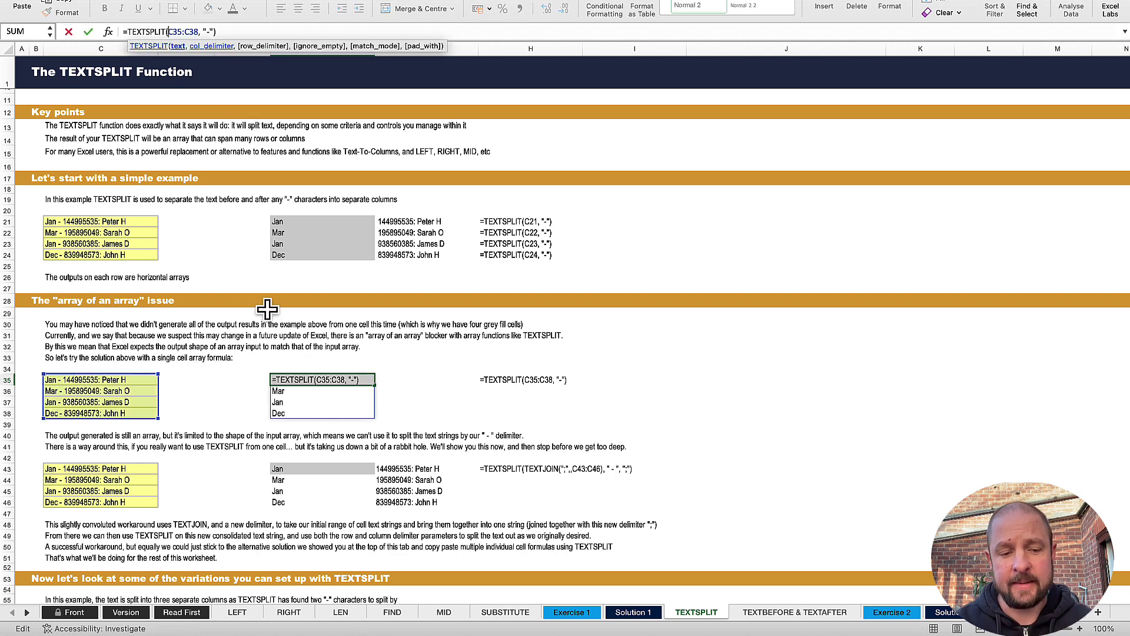
key("Escape")
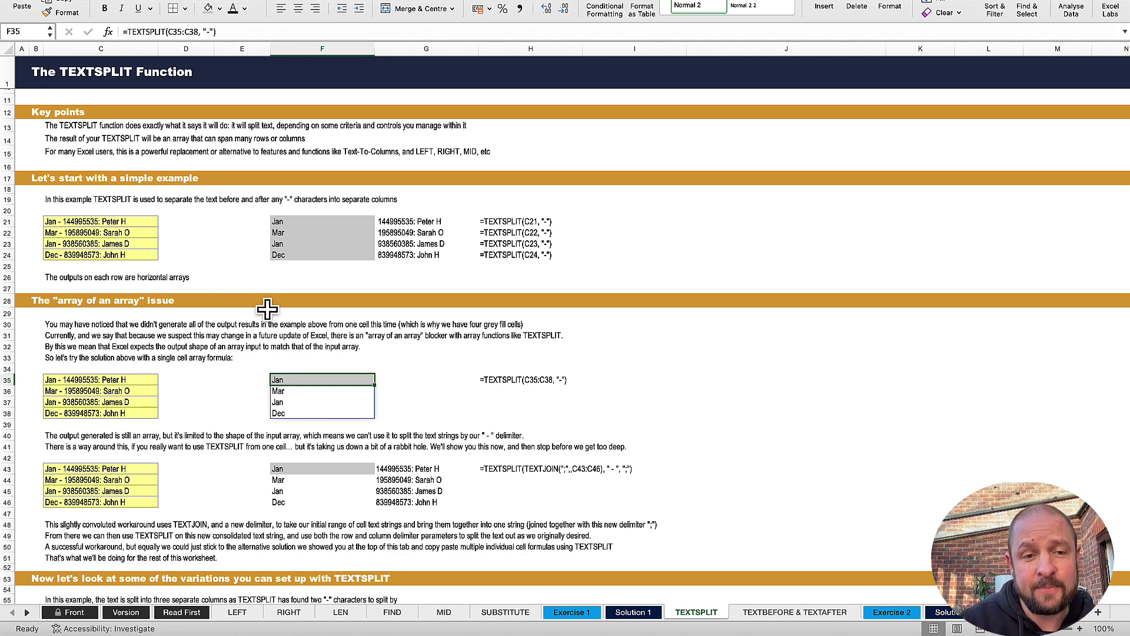
left_click(301, 221)
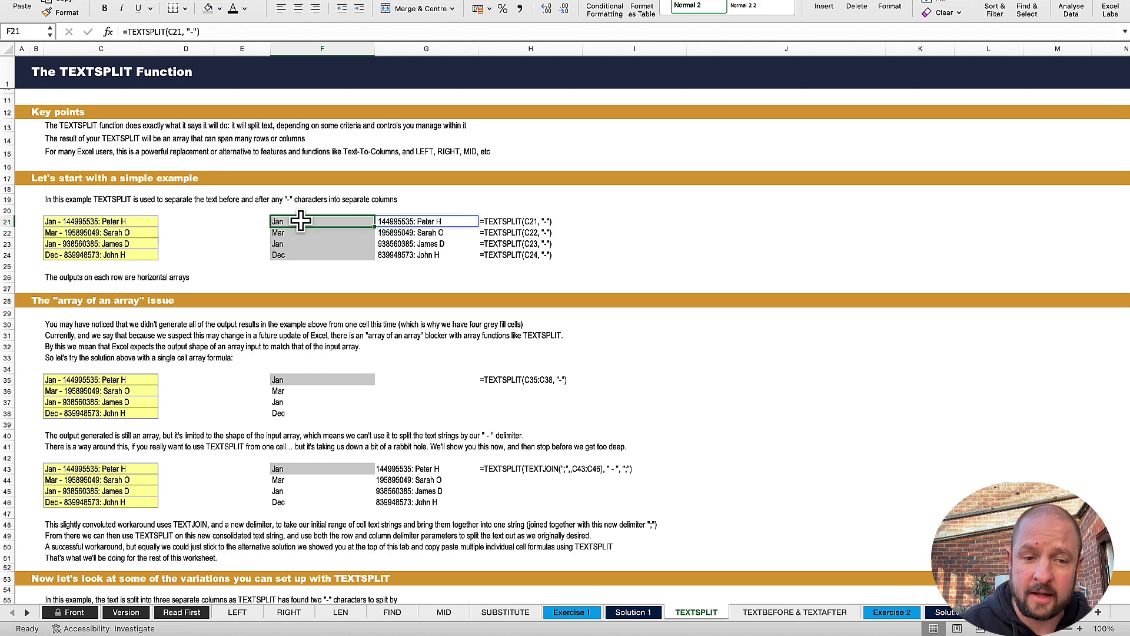
Step: Examine the workaround formula in F43 that combines TEXTSPLIT with TEXTJOIN and both delimiters
scroll(301, 221, "down", 5)
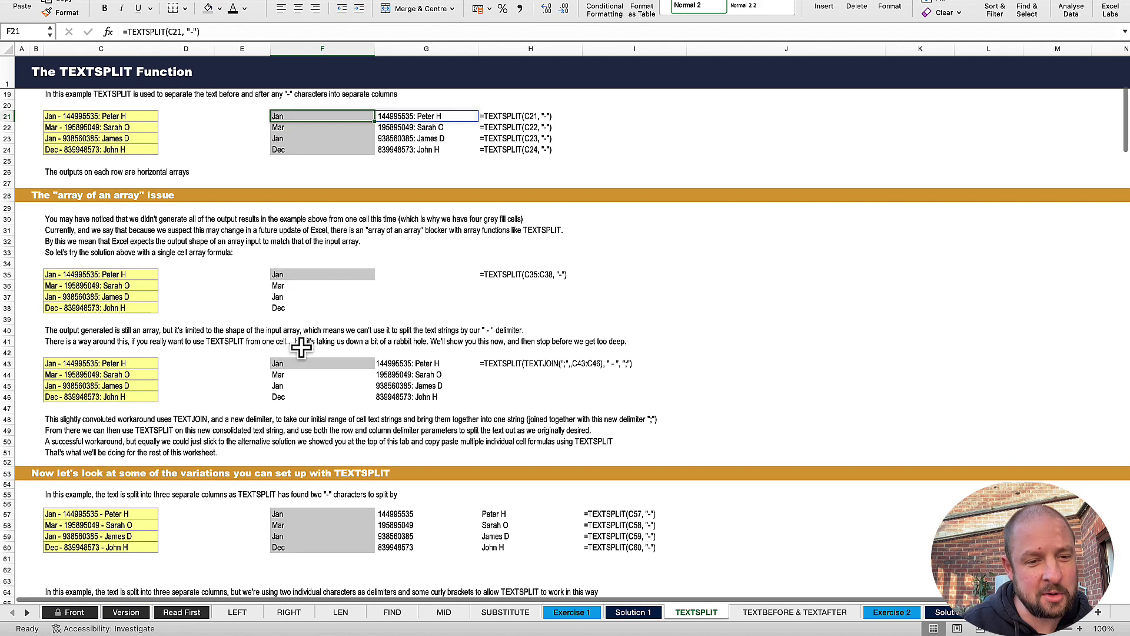
left_click(298, 364)
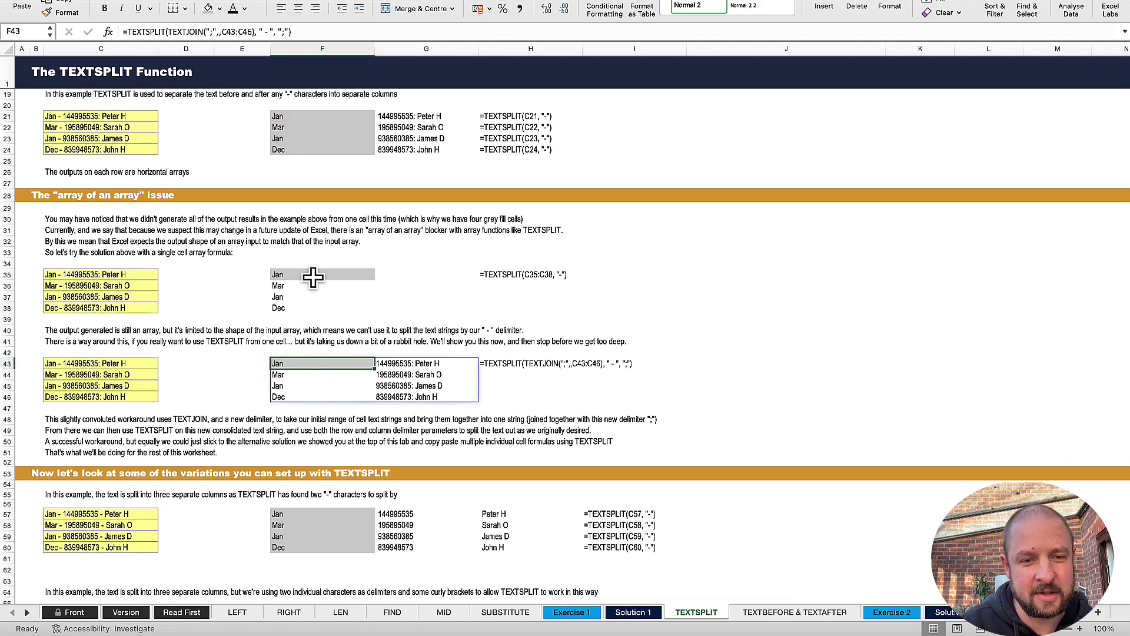
left_click(205, 31)
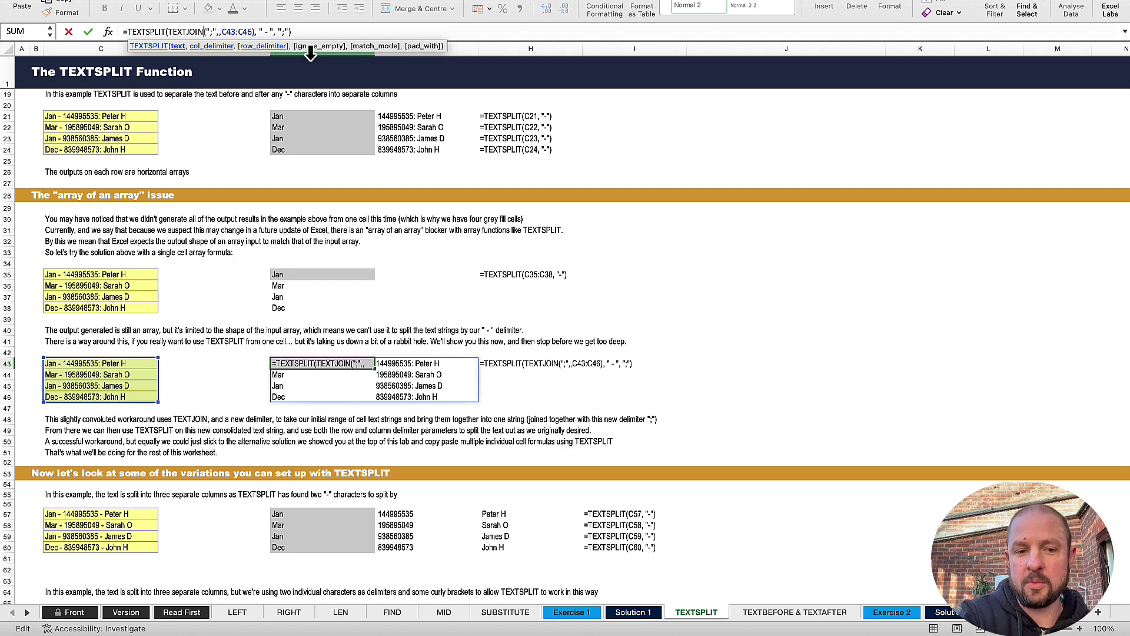
key("Return")
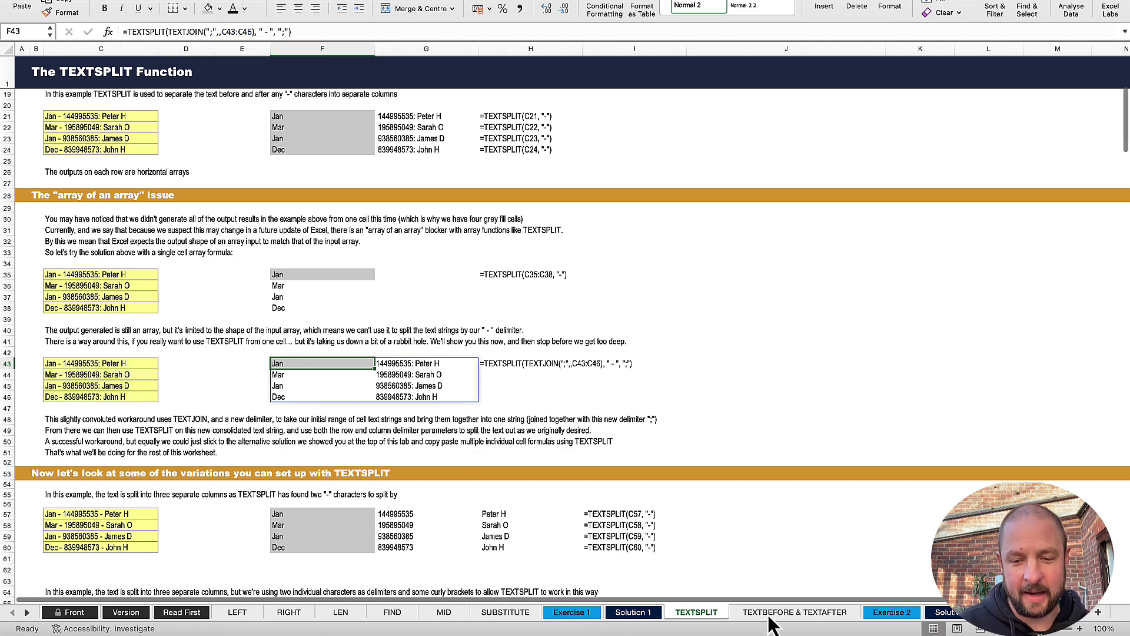
Step: Open the TEXTBEFORE & TEXTAFTER worksheet and review its syntax descriptions and key points
left_click(793, 613)
scroll(578, 346, "up", 20)
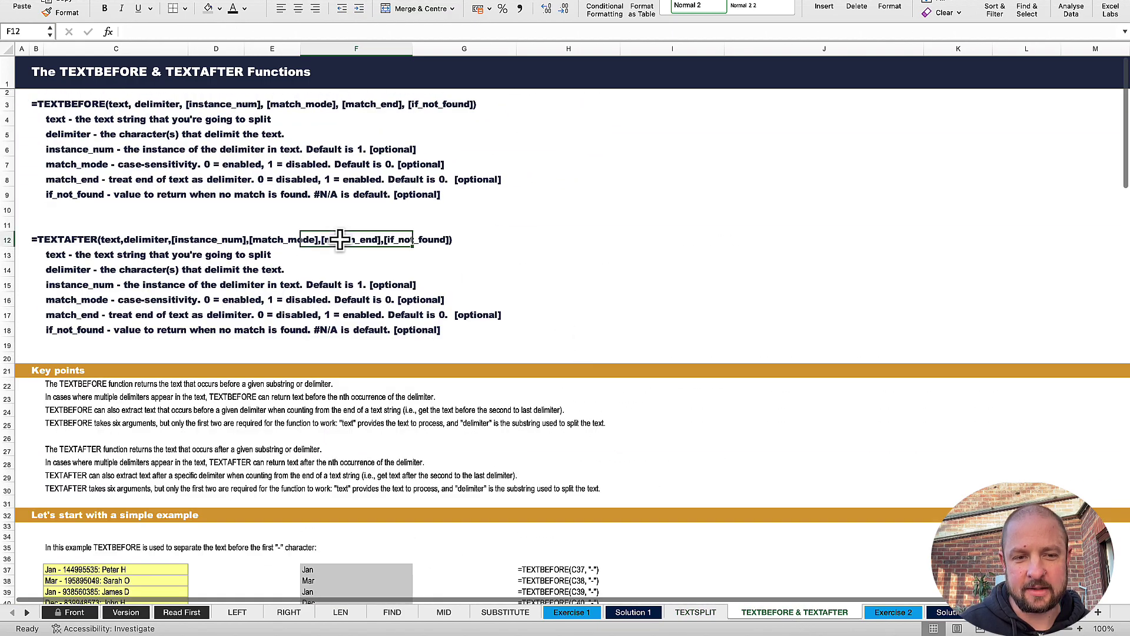
left_click(23, 93)
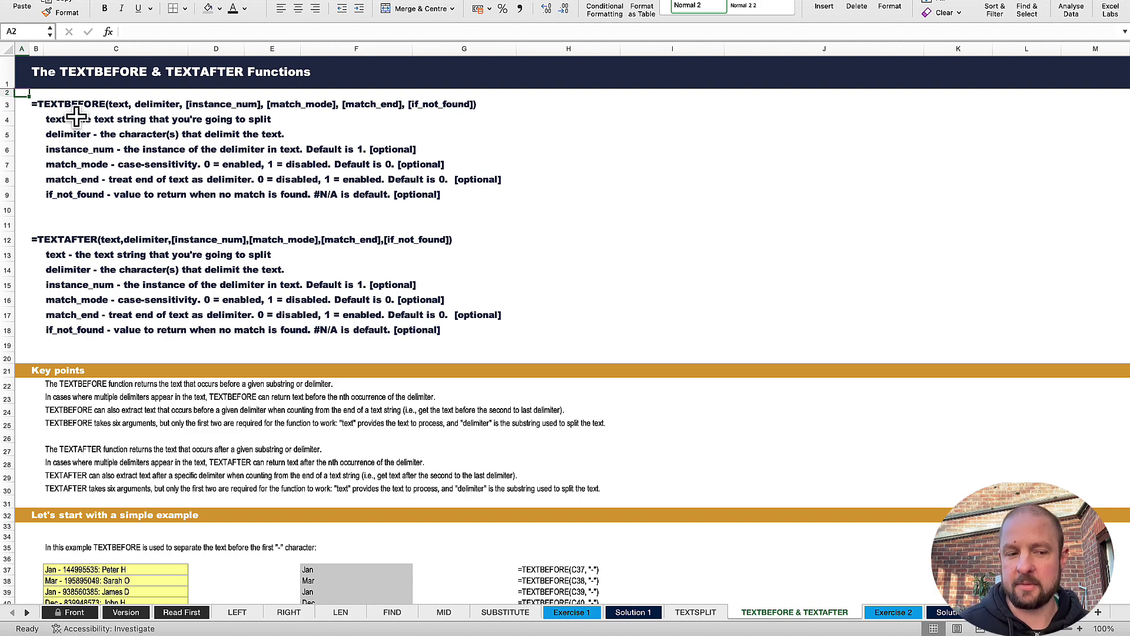
scroll(126, 264, "down", 5)
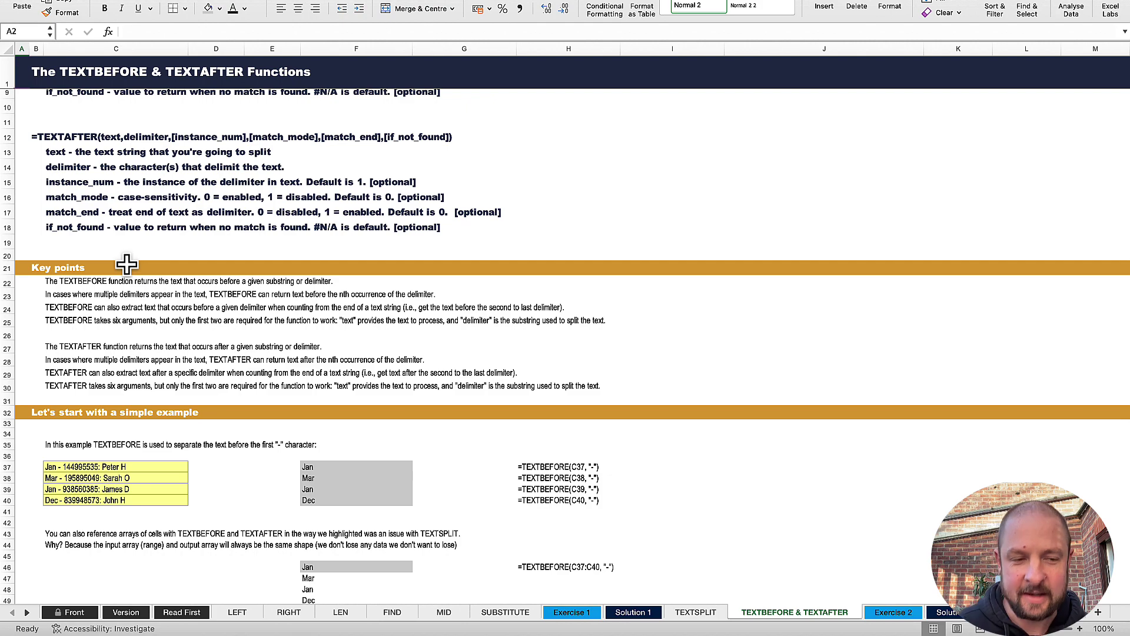
scroll(189, 318, "down", 5)
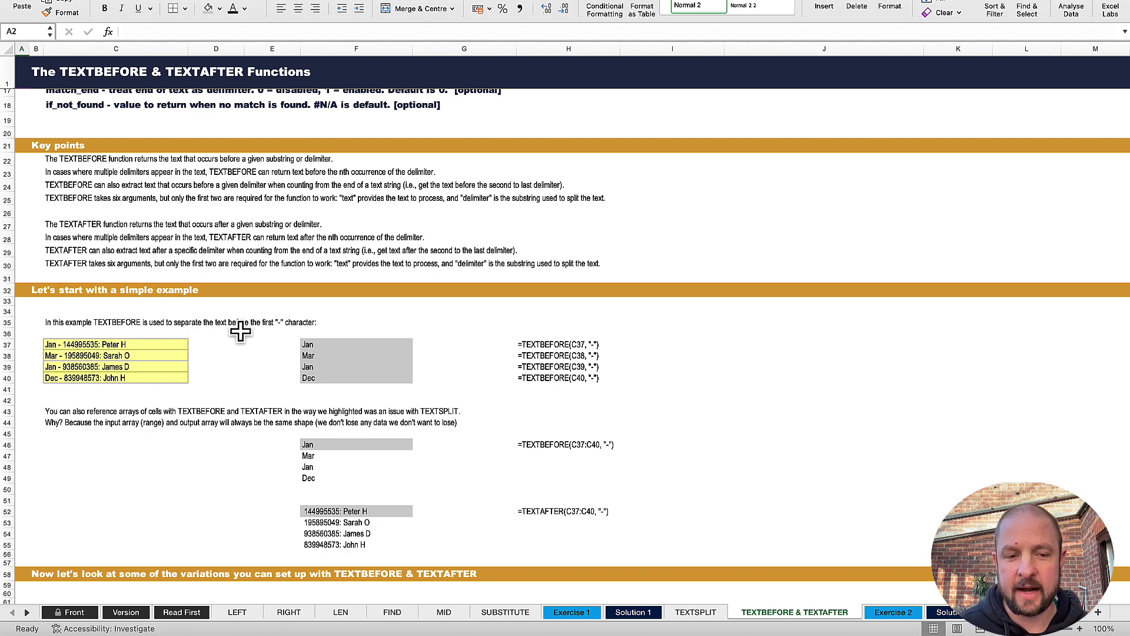
Step: Examine the simple TEXTBEFORE formula in F37 and the range-based version in F46
left_click(356, 346)
scroll(355, 346, "down", 4)
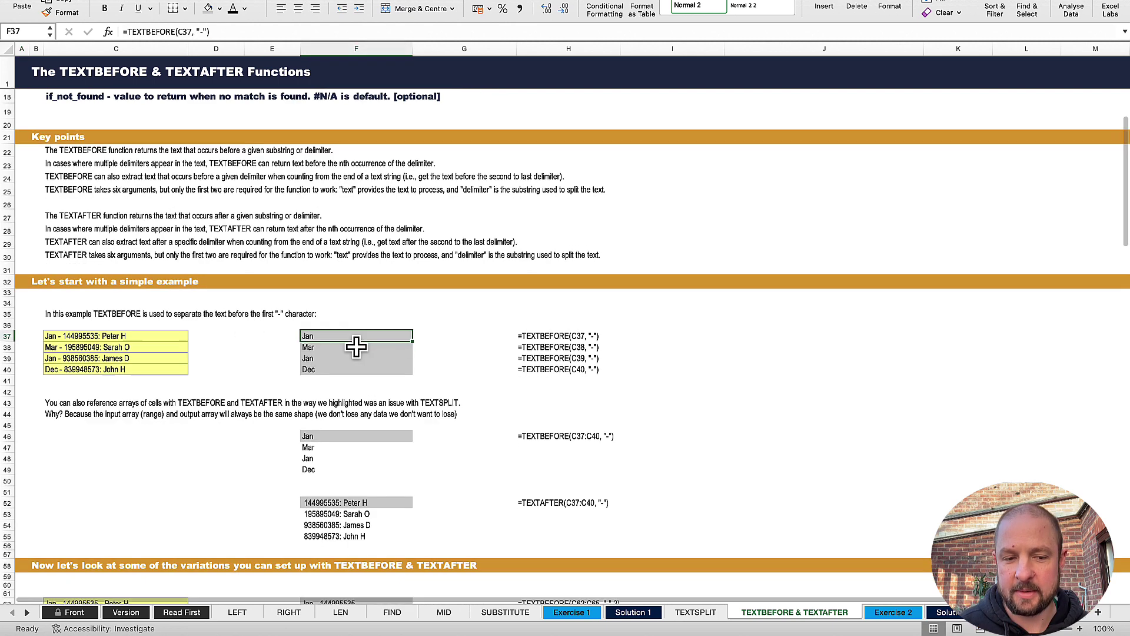
left_click(339, 361)
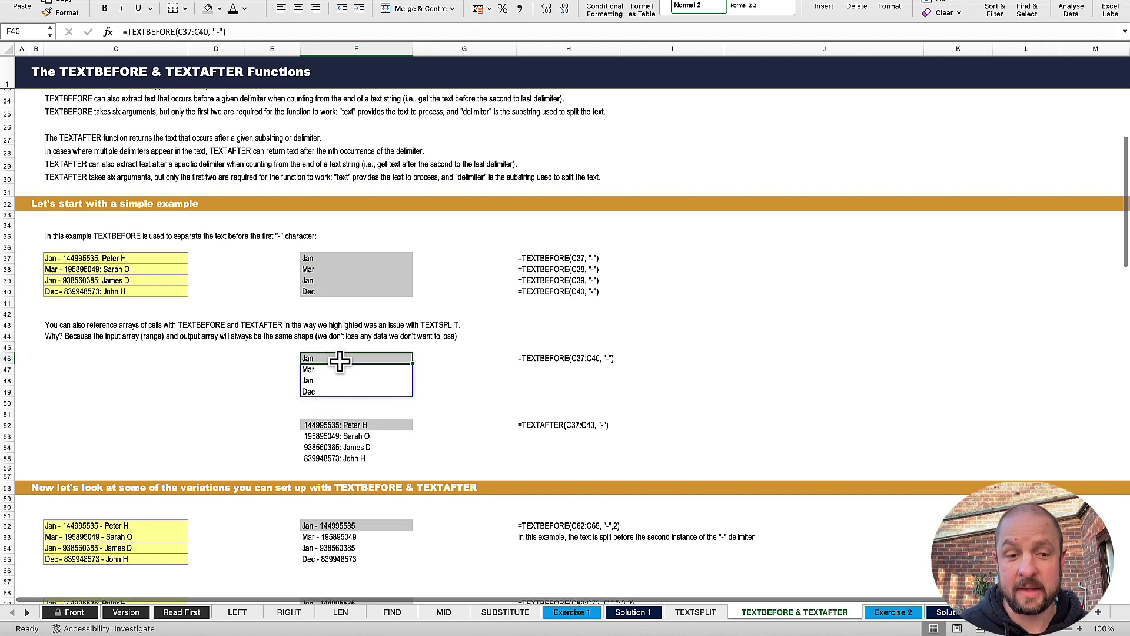
left_click(219, 31)
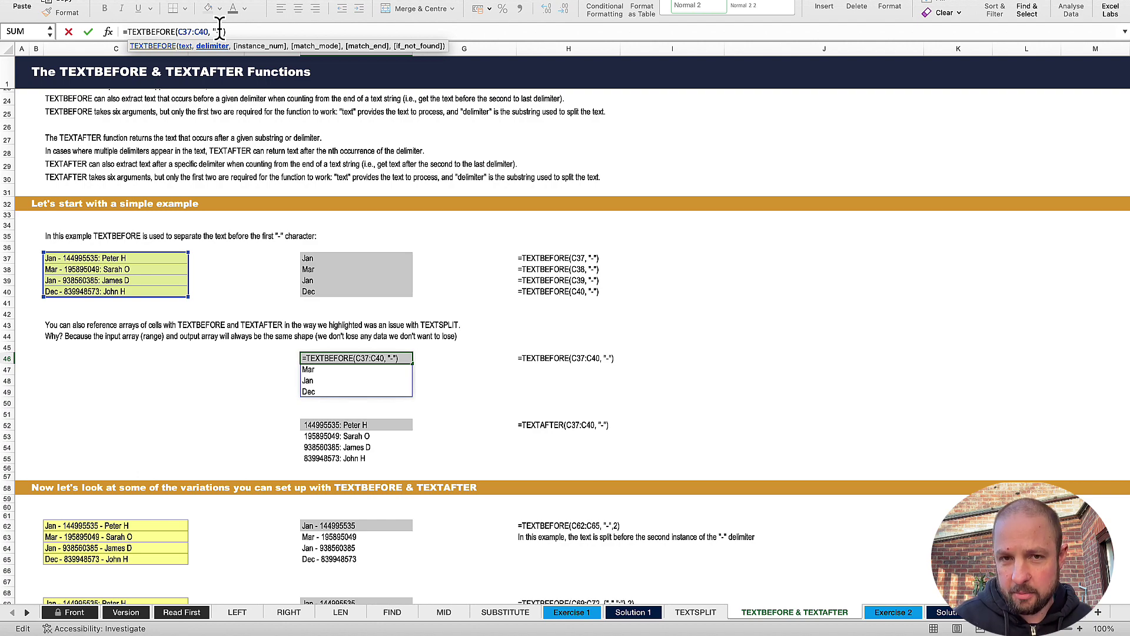
key("Escape")
Step: Examine the TEXTBEFORE variations using the second delimiter instance in F62 and a negative instance number in F90
scroll(353, 368, "down", 8)
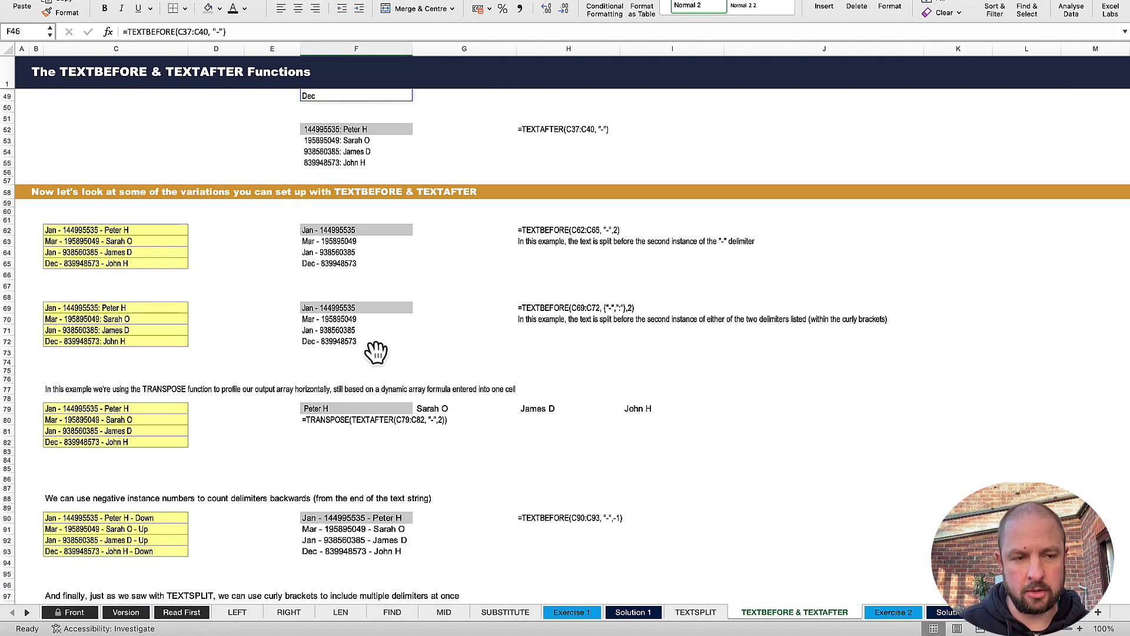
left_click(353, 232)
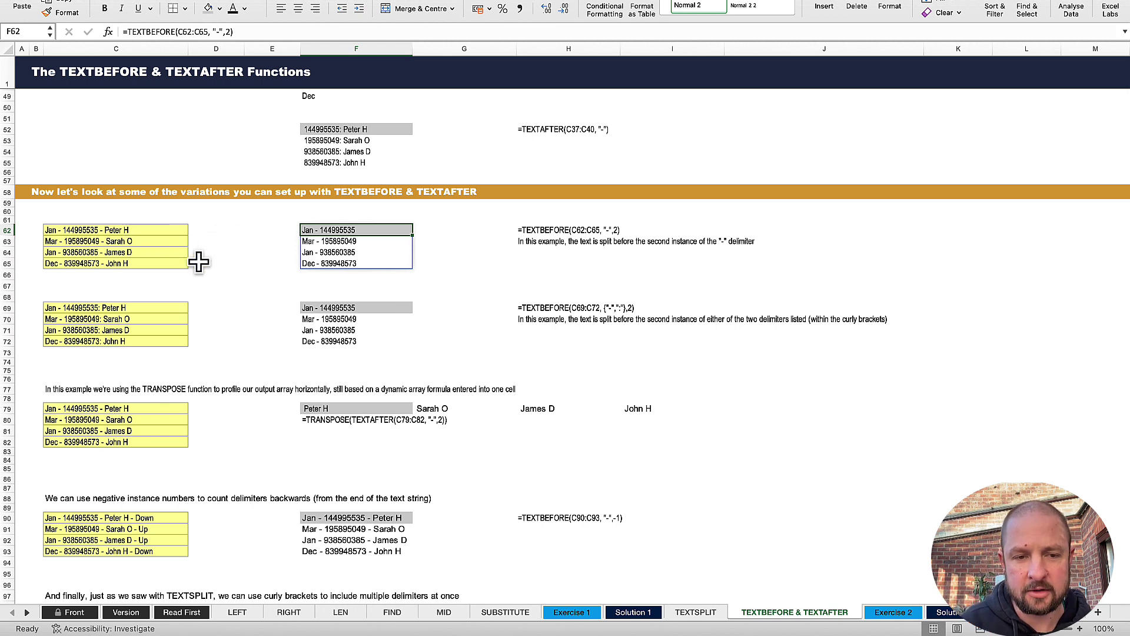
scroll(318, 257, "down", 8)
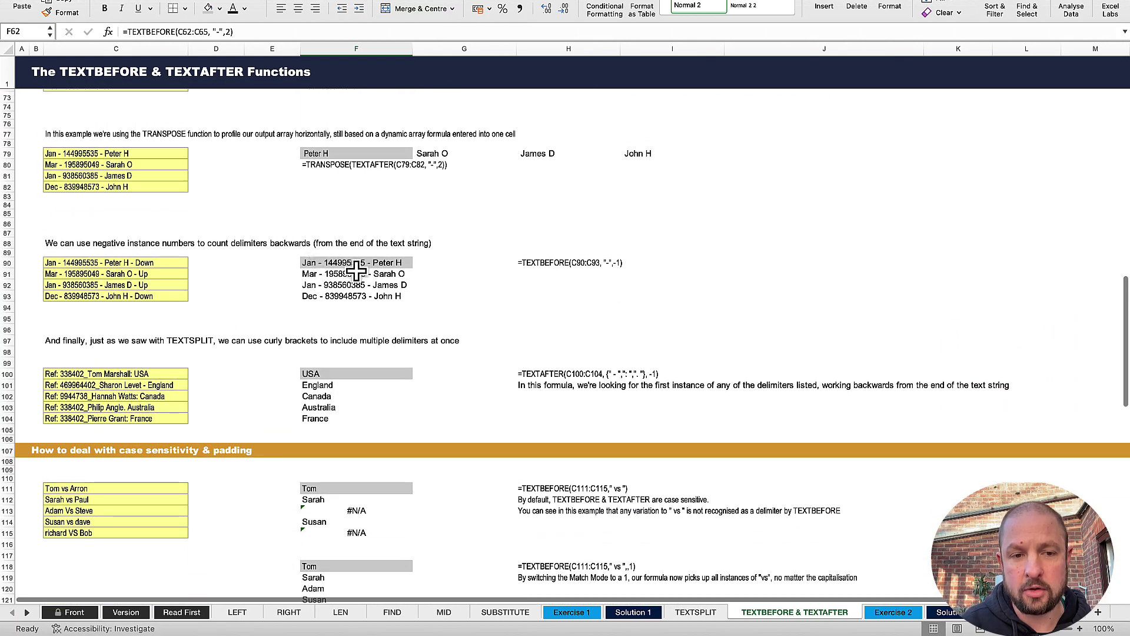
left_click(356, 263)
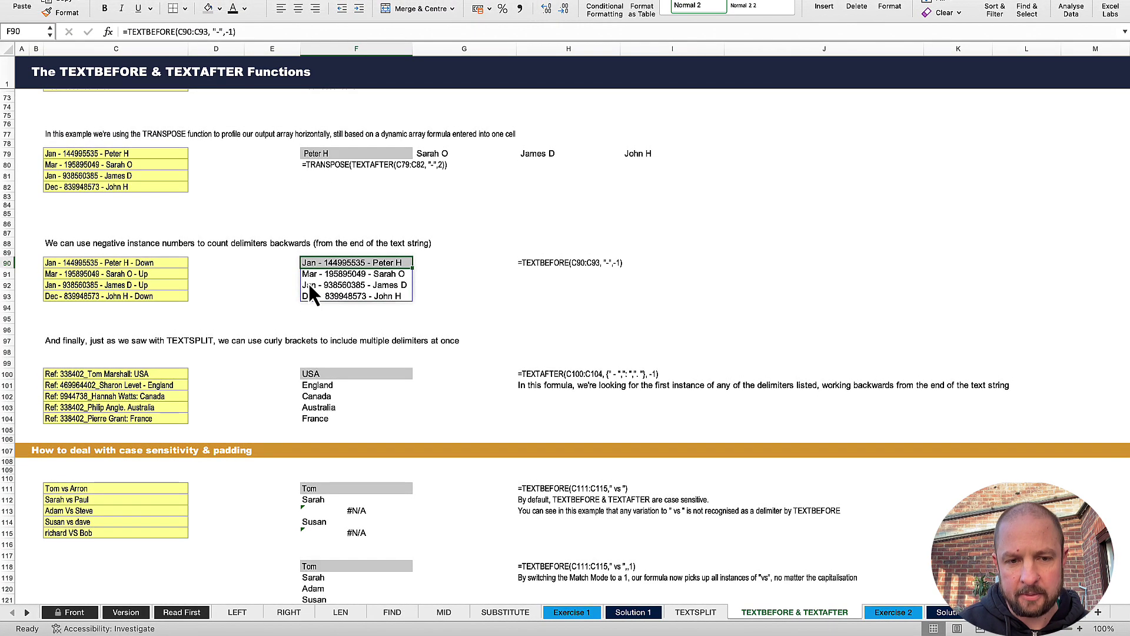
Step: Review the exercises and examine the first solution's TEXTAFTER formula in F164 against its source text in C164:C170
scroll(309, 282, "down", 10)
scroll(378, 316, "down", 6)
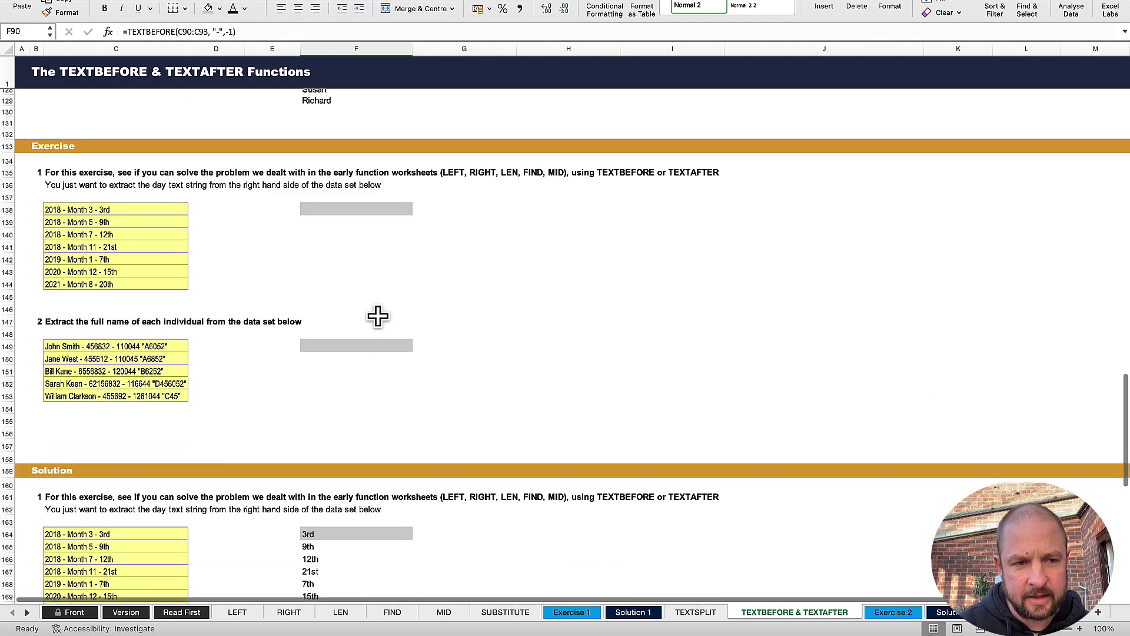
left_click(436, 315)
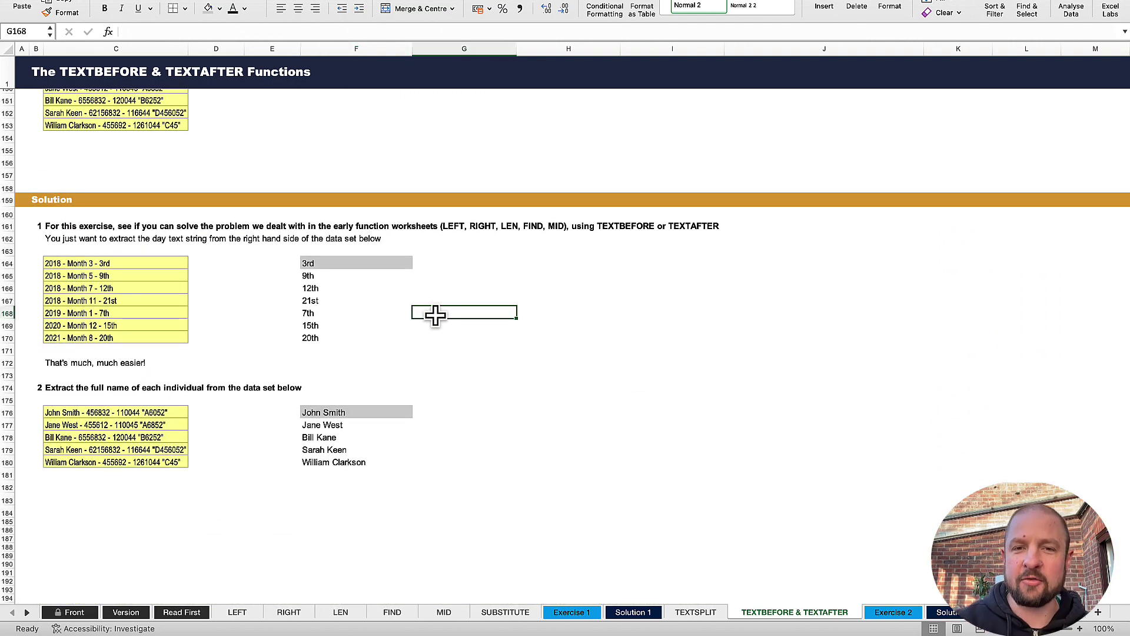
left_click(364, 262)
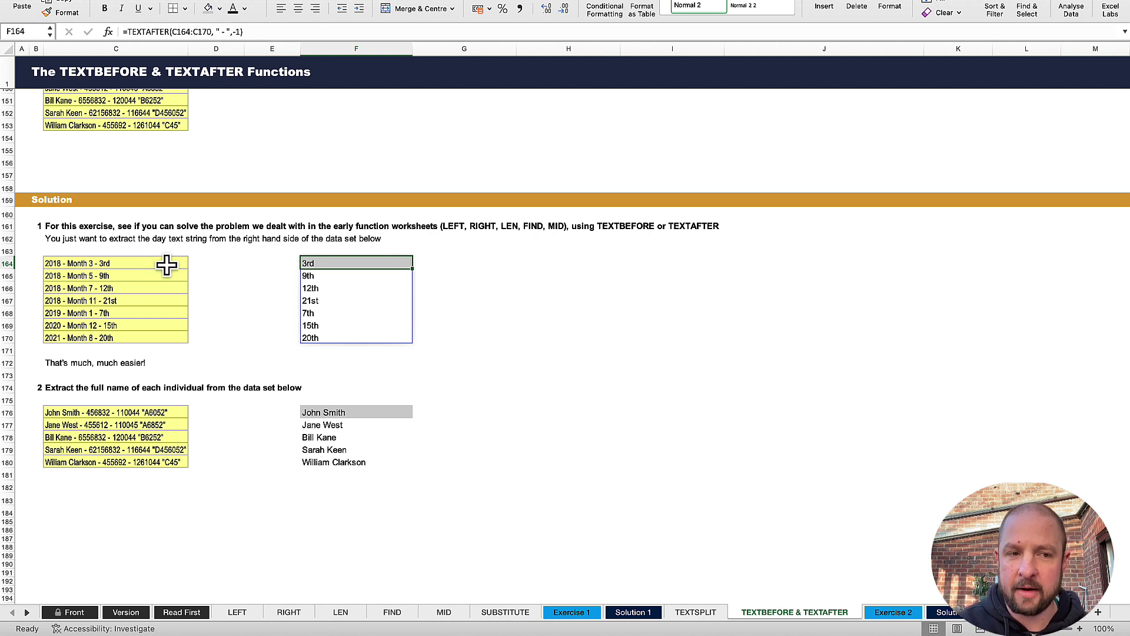
left_click(167, 264)
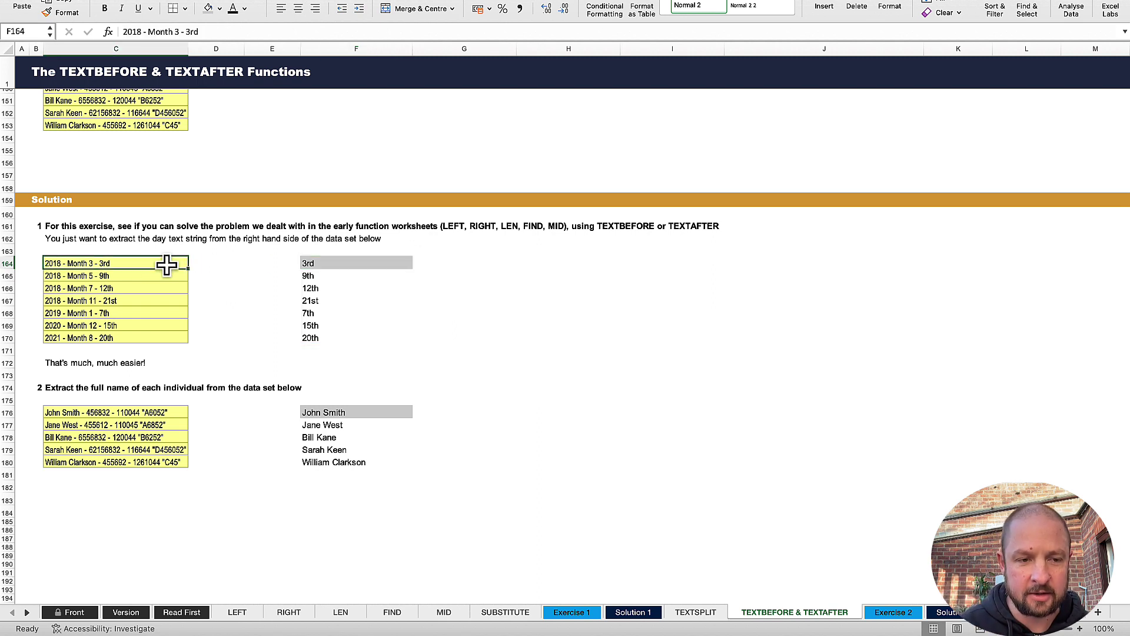
left_click(322, 260)
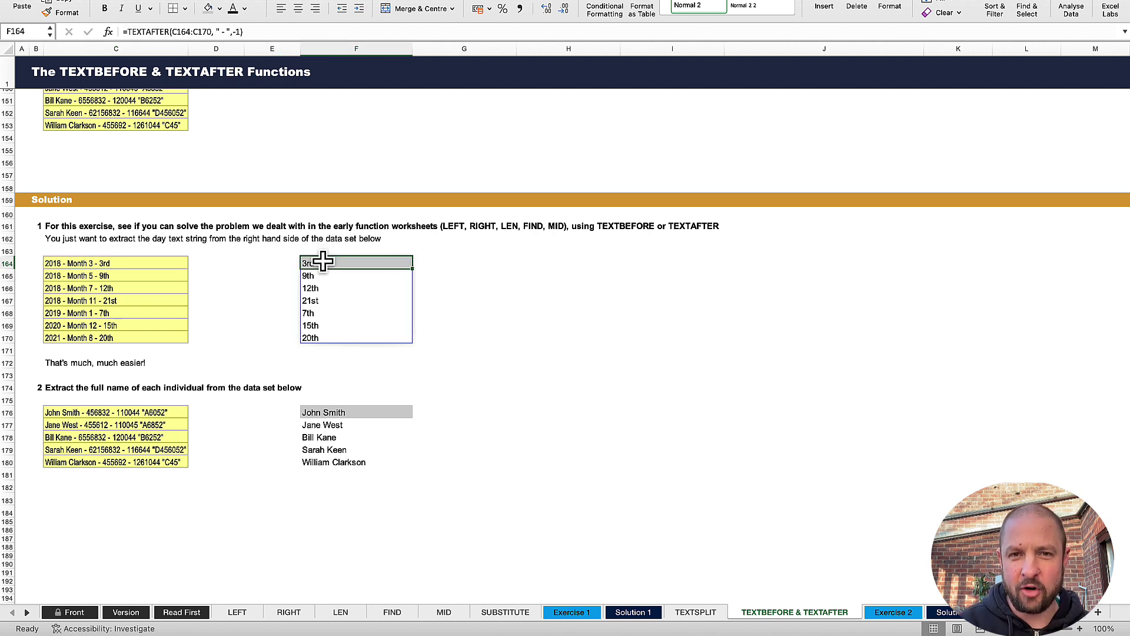
left_click(203, 32)
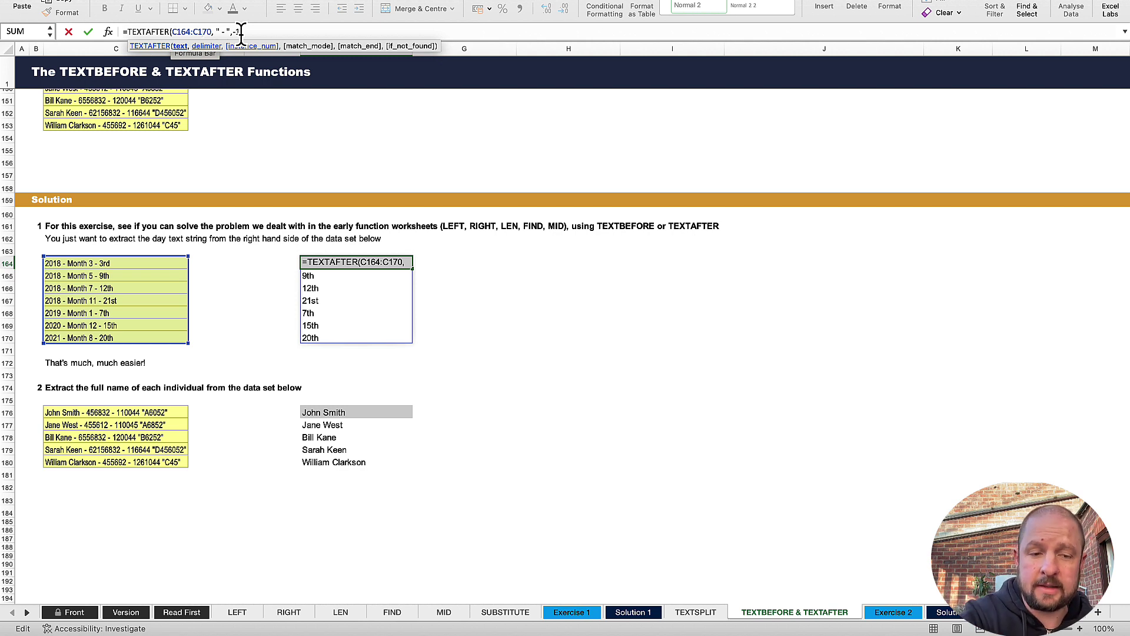
key("Return")
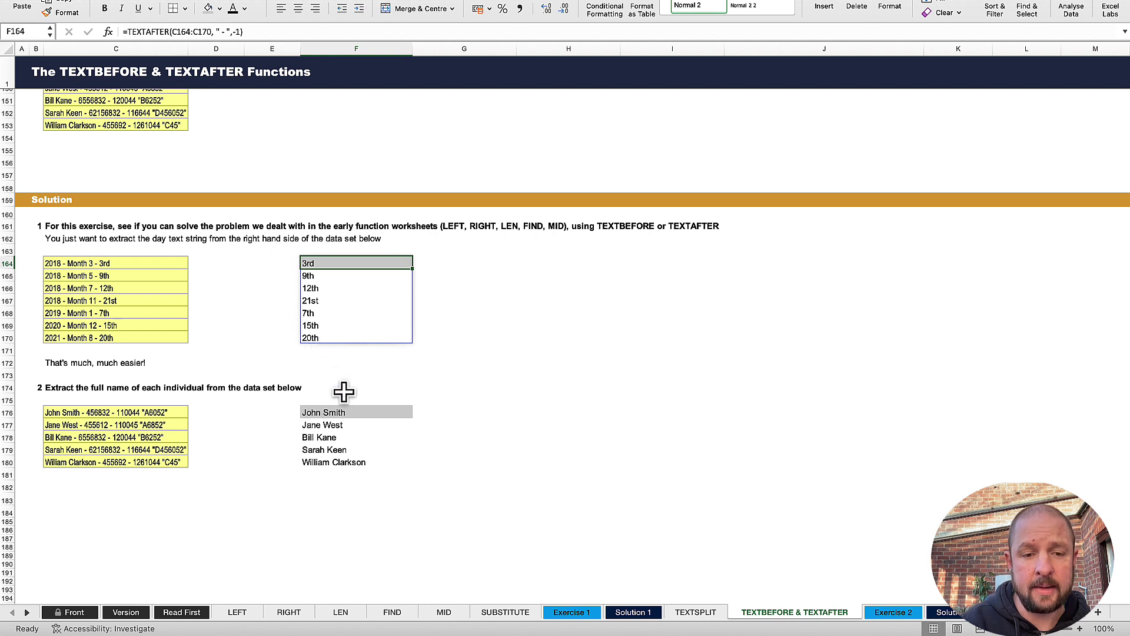
Step: Examine the TEXTBEFORE formula in F176 that solves the full name exercise, and return to the sheet's beginning
left_click(335, 412)
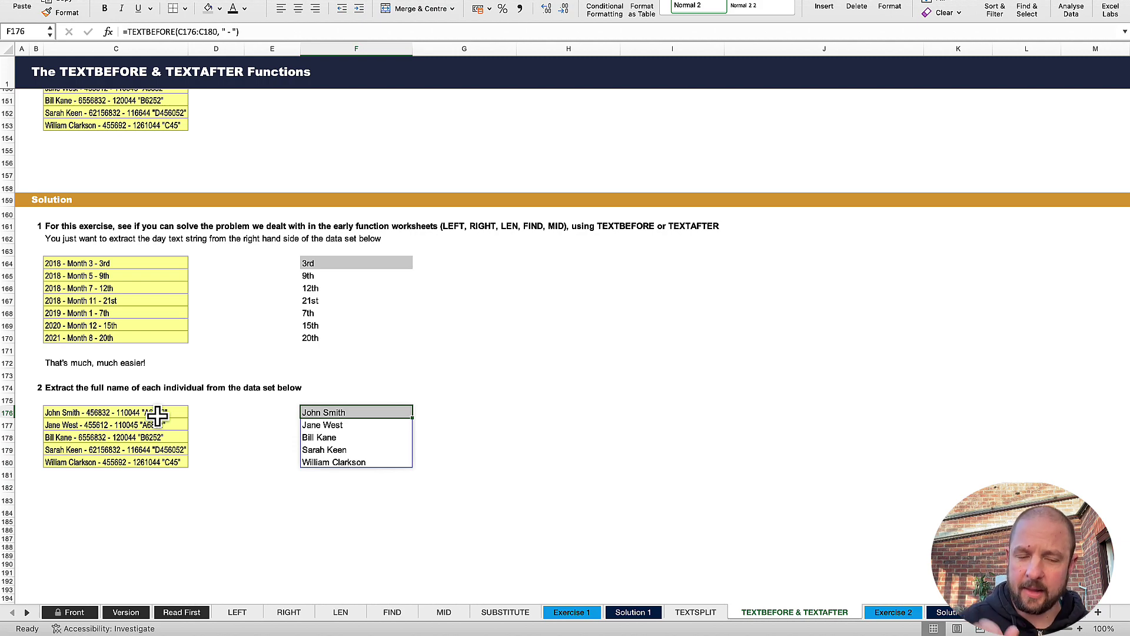
left_click(324, 379)
scroll(324, 378, "up", 20)
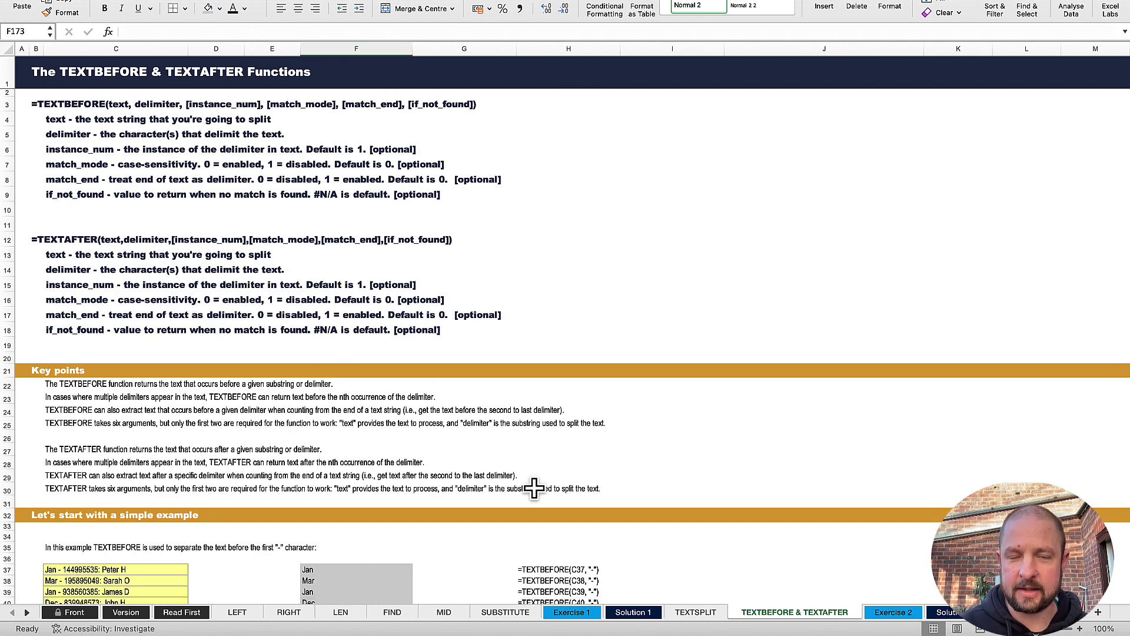
Step: Open the Exercise 2 worksheet to view the task of splitting student names, test scores and comments
left_click(892, 612)
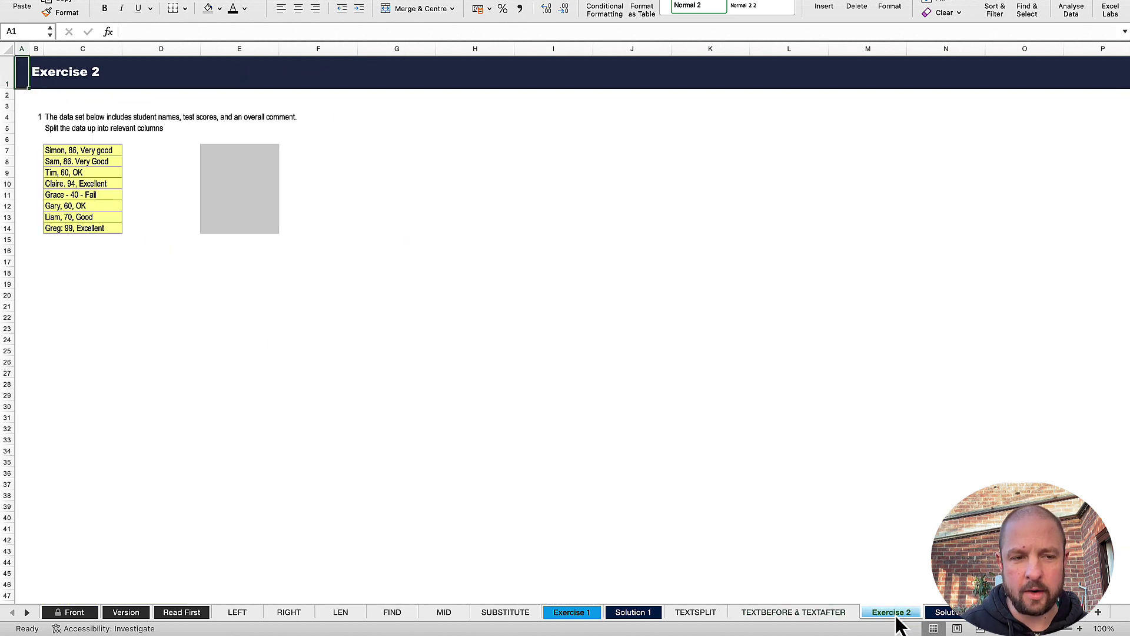
left_click(946, 613)
left_click(890, 612)
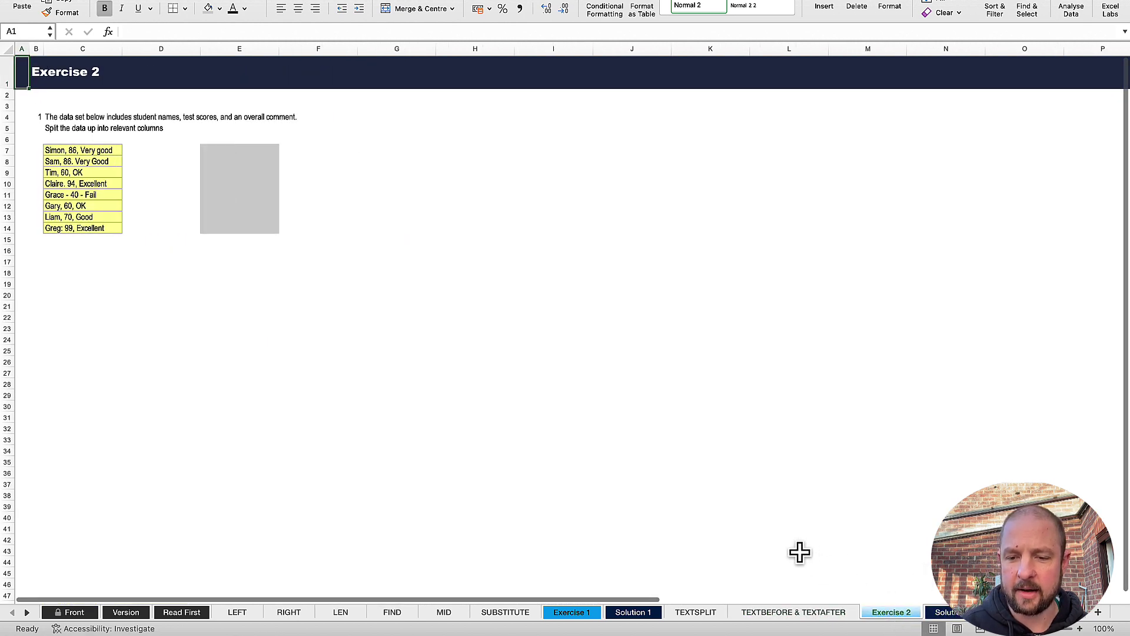